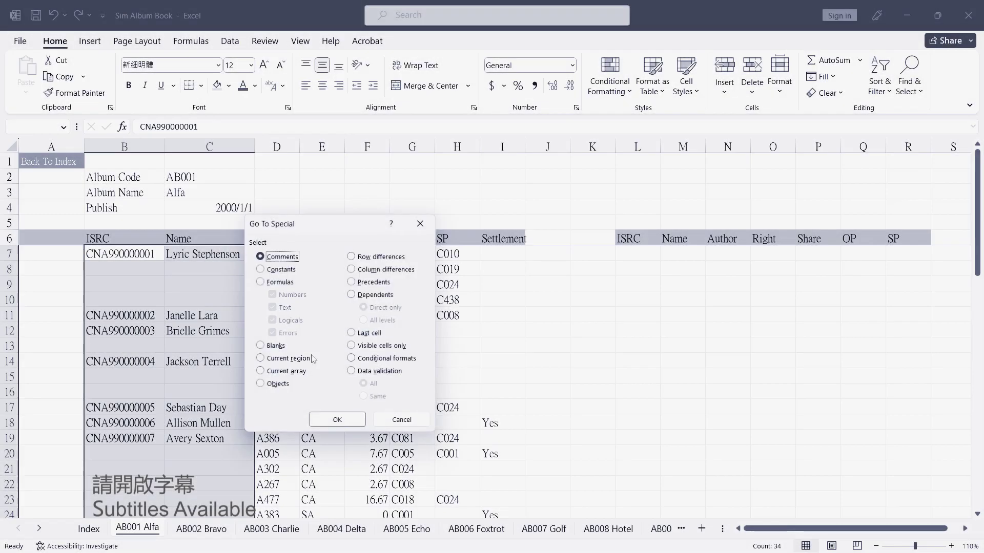
- Select only the blank cells and start the formula =b7 in the first blank, B8
left_click(344, 419)
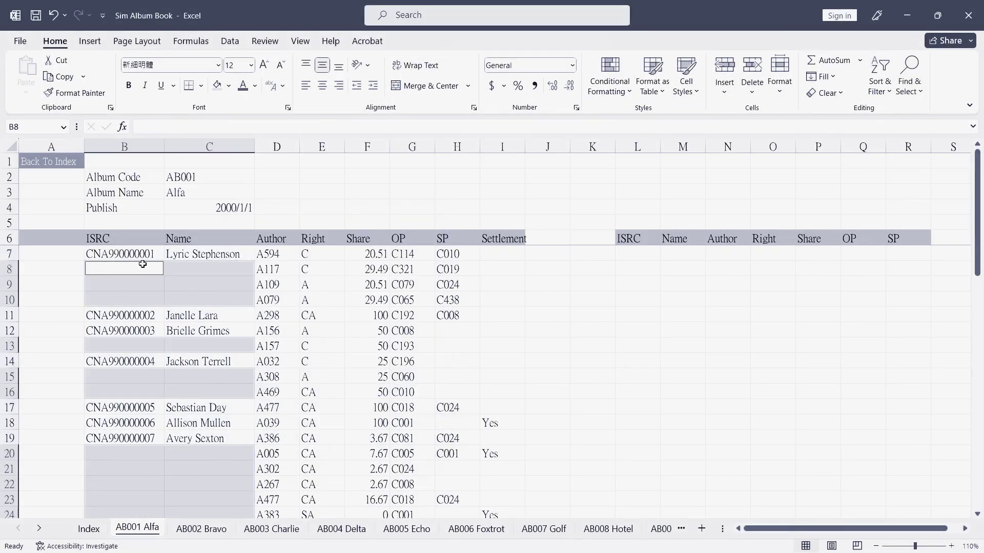
left_click(146, 126)
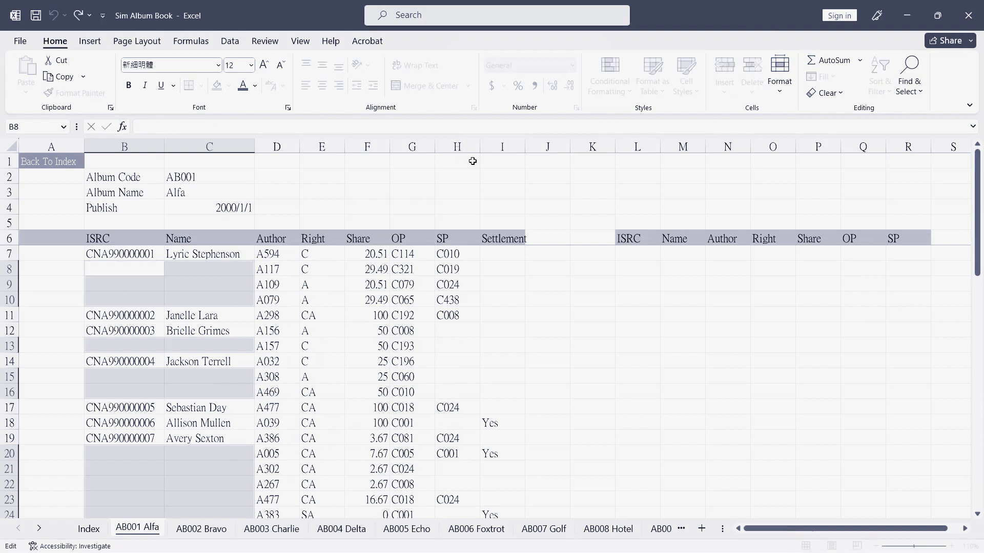
type("=")
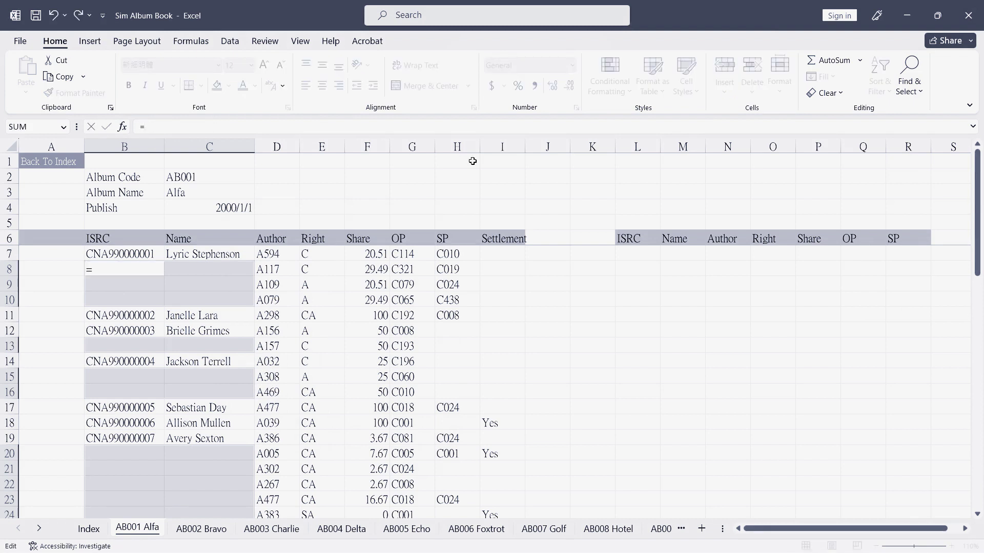
type("b7")
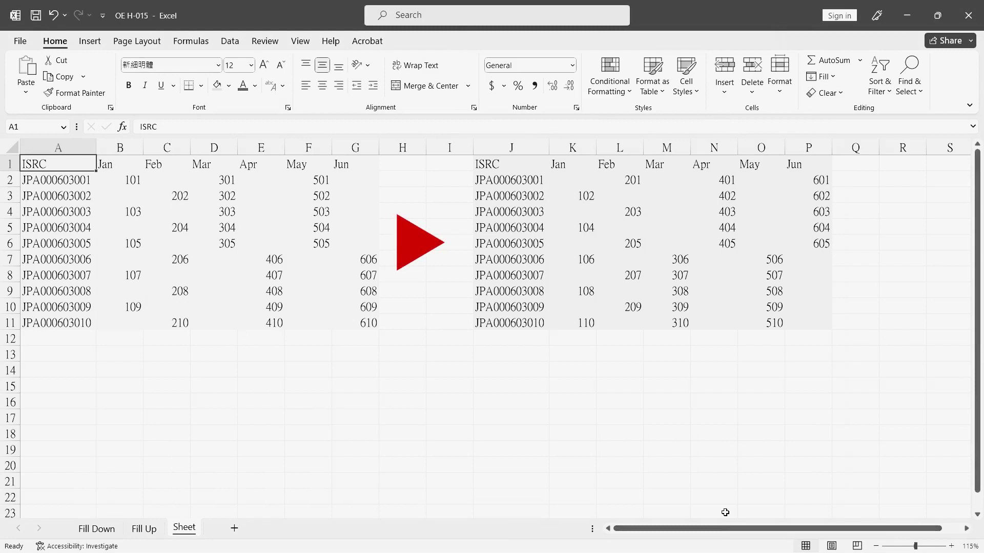
- On the Fill Down sheet, highlight the row groups of JPA000603004 and JPA000603006 to show their blanks
left_click_drag(563, 180, 820, 323)
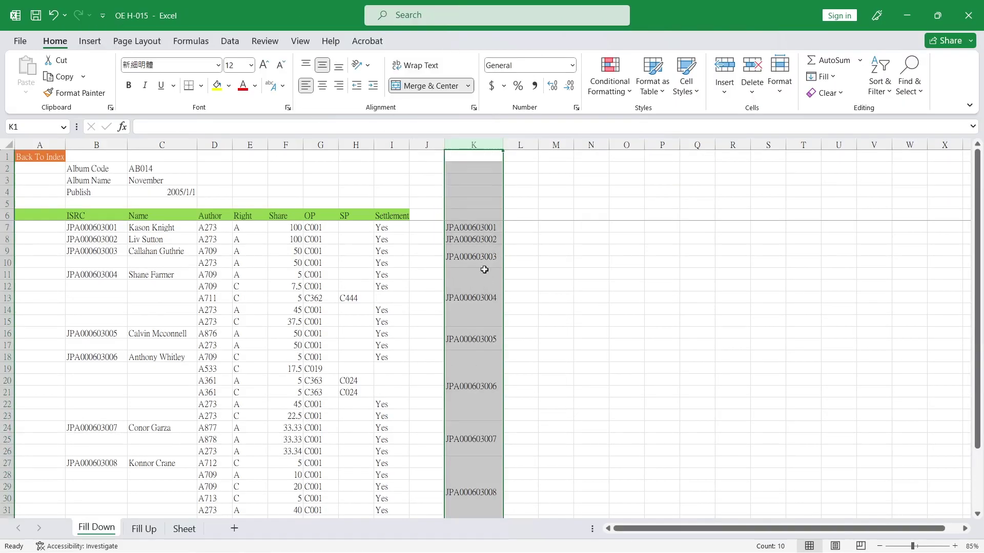
mouse_move(485, 271)
left_mouse_down()
mouse_move(66, 283)
mouse_move(79, 287)
left_mouse_up()
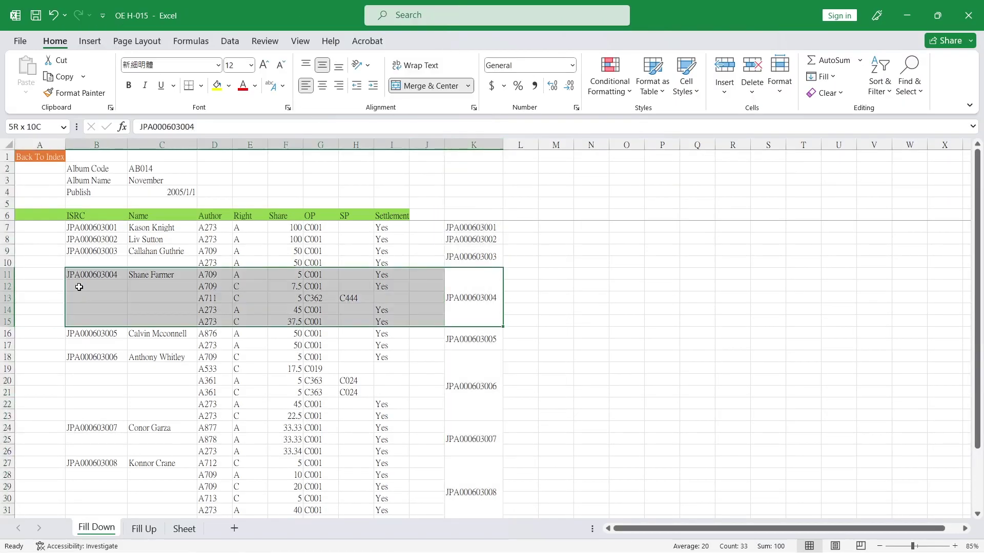
left_click_drag(487, 384, 125, 413)
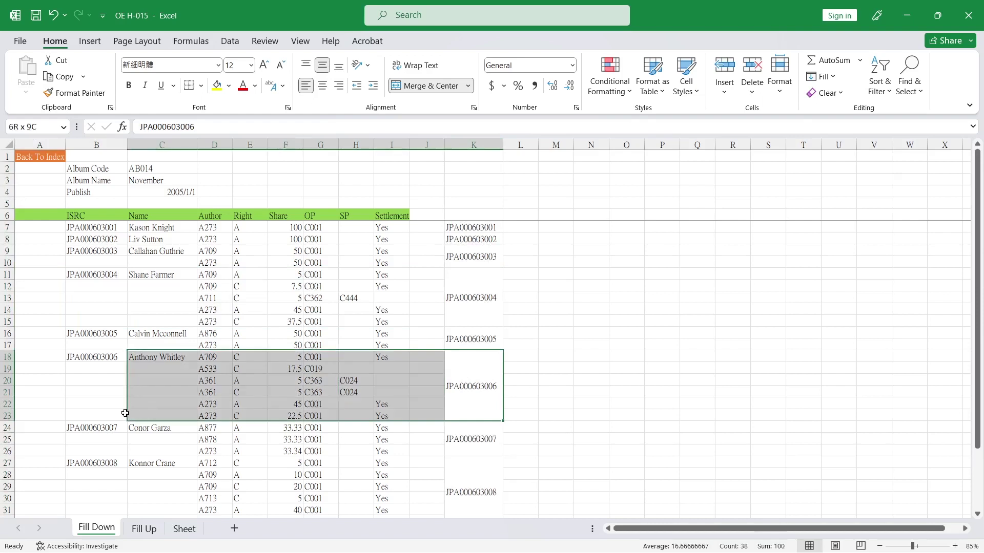
left_click(162, 407)
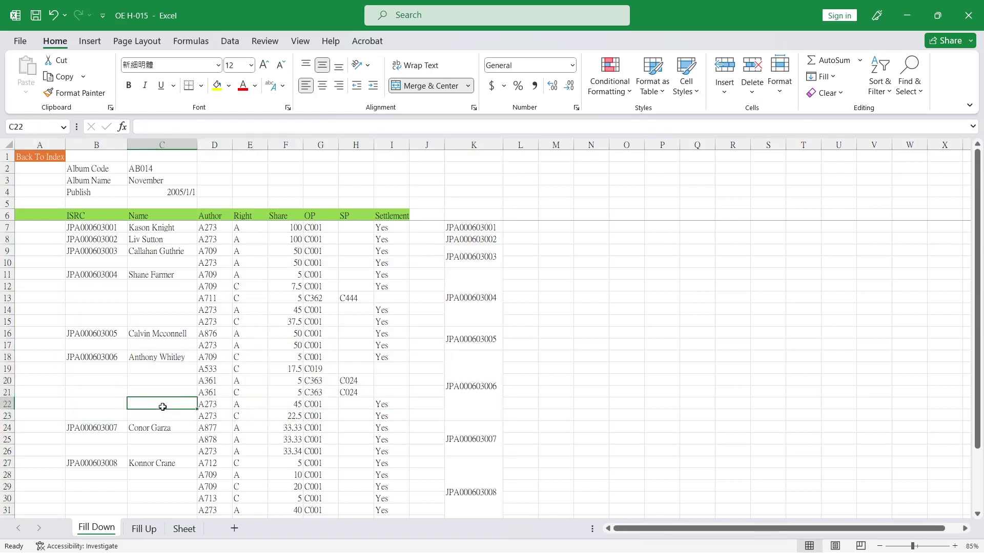
- Fill down ISRC and Name for JPA000603003 into row 10 and JPA000603004 into rows 12–15
left_click(106, 227)
left_click_drag(97, 251, 144, 261)
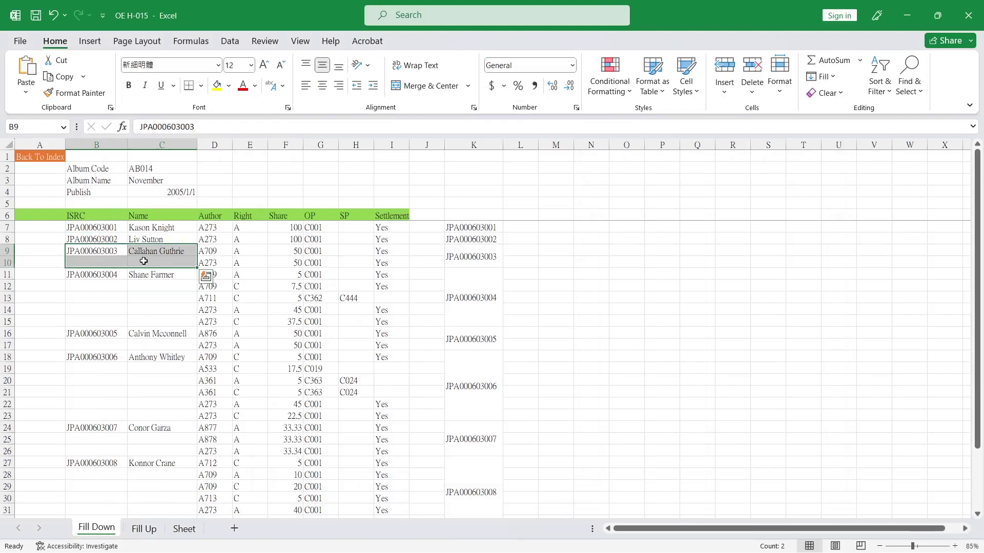
key("ctrl+d")
left_click_drag(97, 274, 154, 320)
key("ctrl+d")
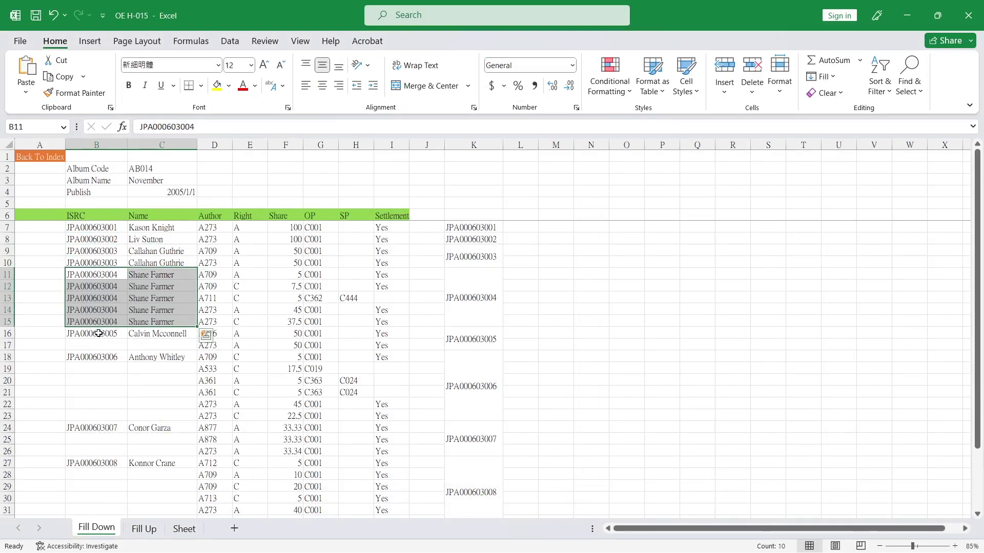
- Fill down JPA000603005 into row 17 and JPA000603006 through row 23
left_click_drag(98, 333, 133, 346)
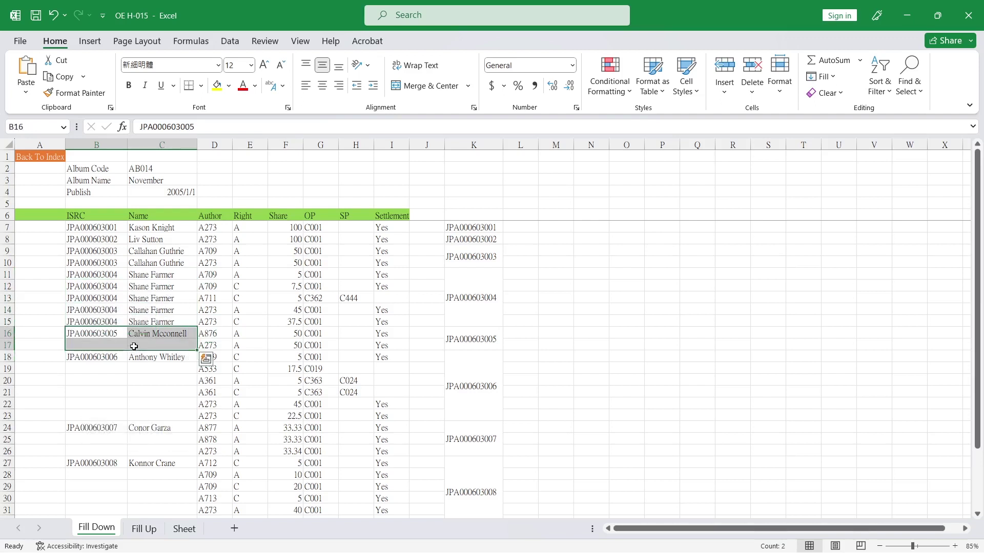
key("ctrl+d")
left_click_drag(107, 358, 148, 411)
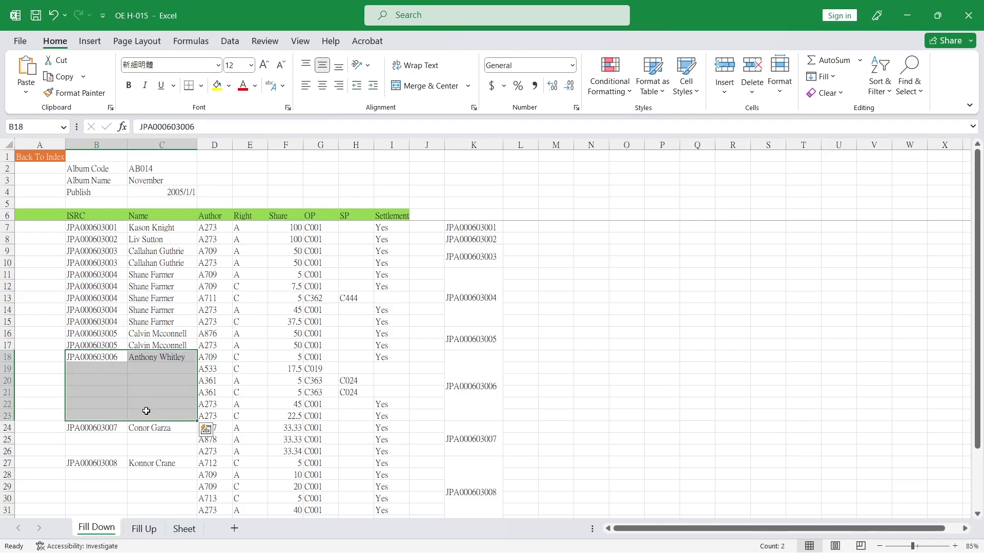
key("F4")
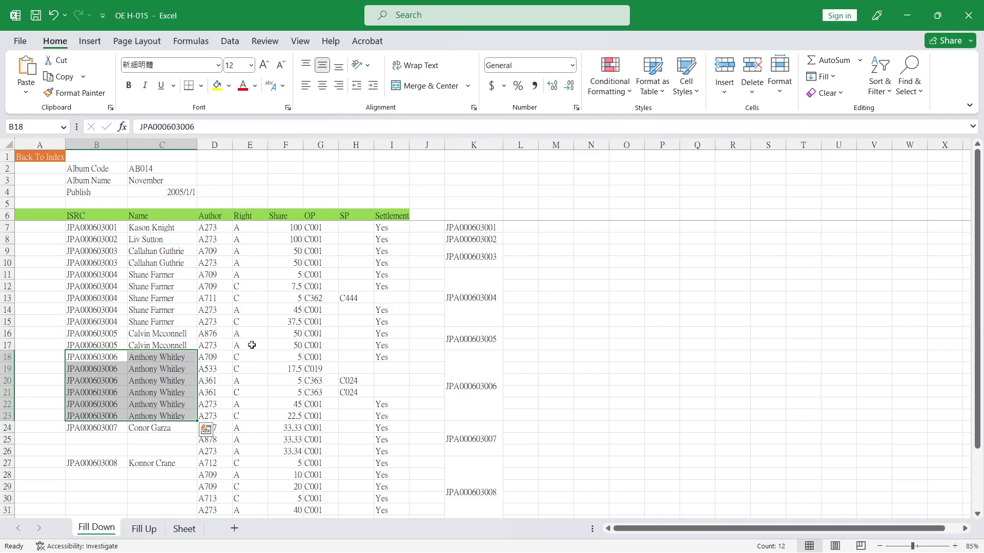
left_click(320, 308)
left_click(318, 229)
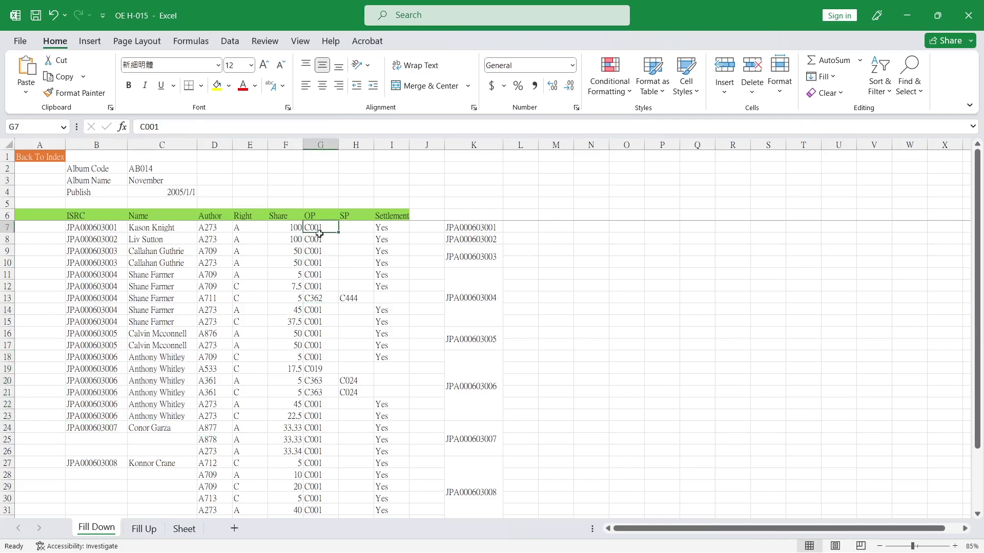
- Fill the Share values of rows 7–11 right across columns G through J with Ctrl+R
left_click_drag(319, 234, 320, 274)
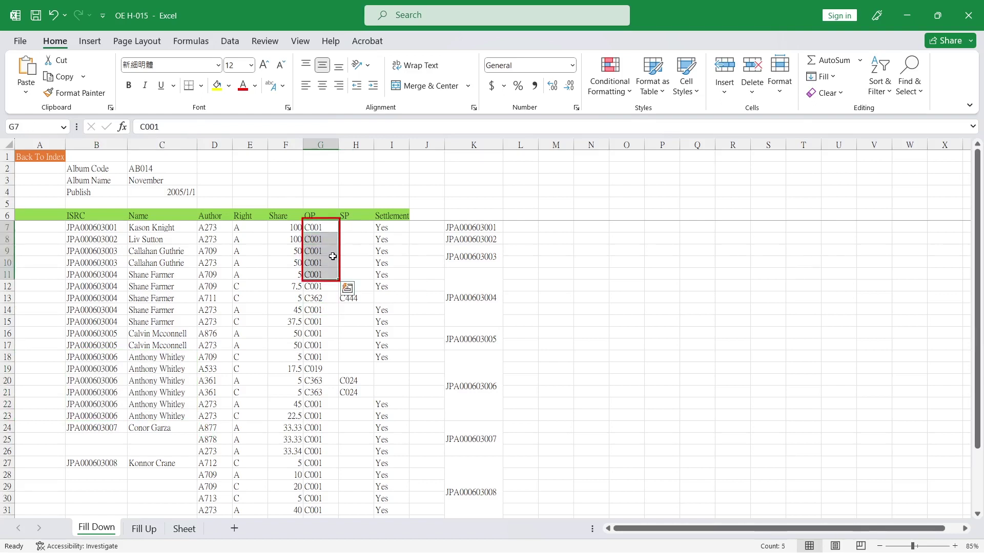
key("ctrl+r")
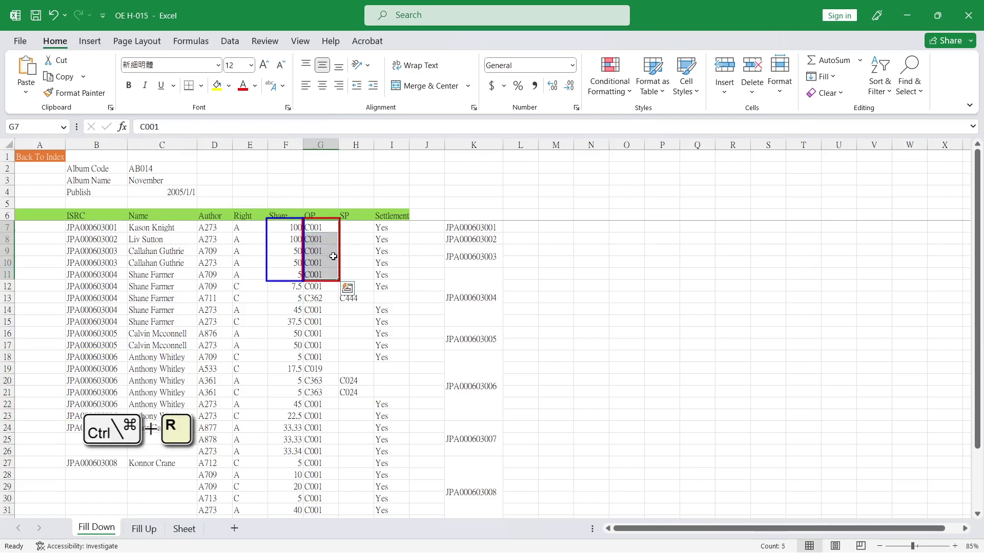
left_click(316, 230)
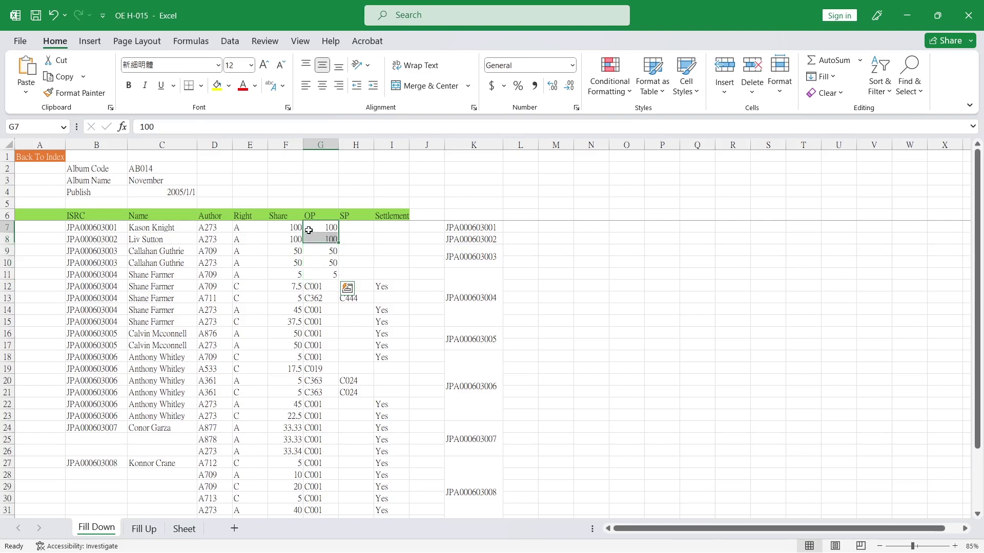
mouse_move(425, 277)
left_mouse_down()
mouse_move(451, 277)
mouse_move(429, 276)
left_mouse_up()
key("ctrl+r")
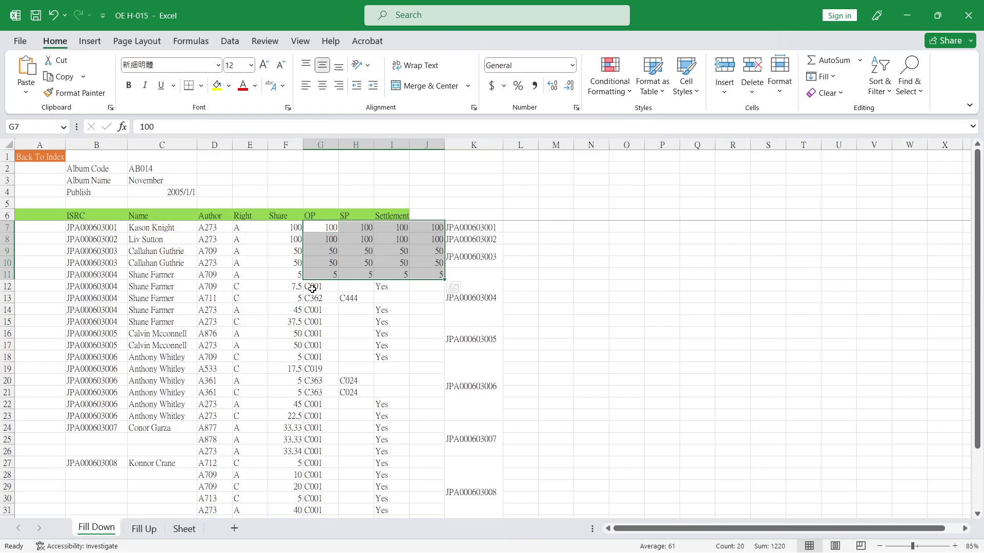
- Fill the Right letters of rows 12–16 right across columns F through J
left_click_drag(283, 289, 428, 335)
key("ctrl+r")
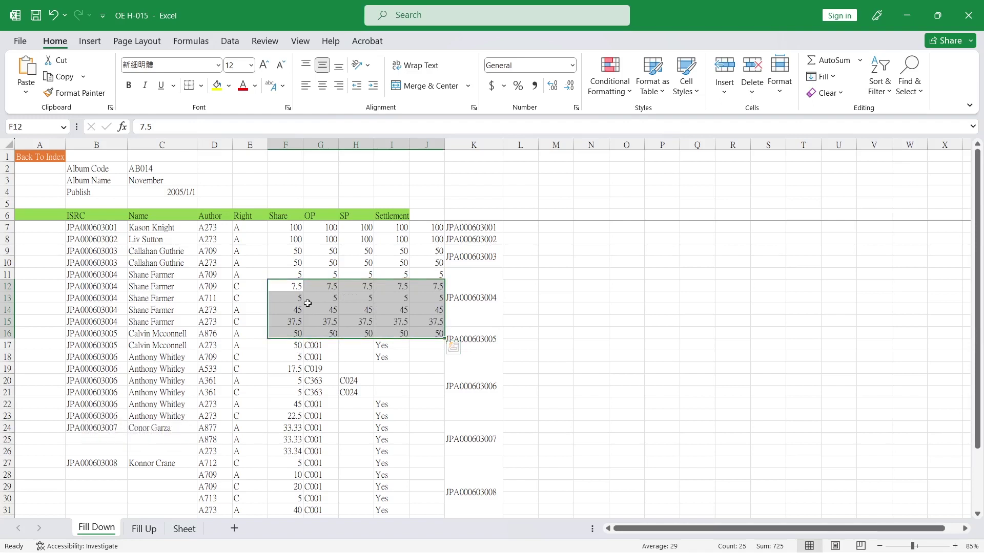
left_click_drag(259, 286, 414, 334)
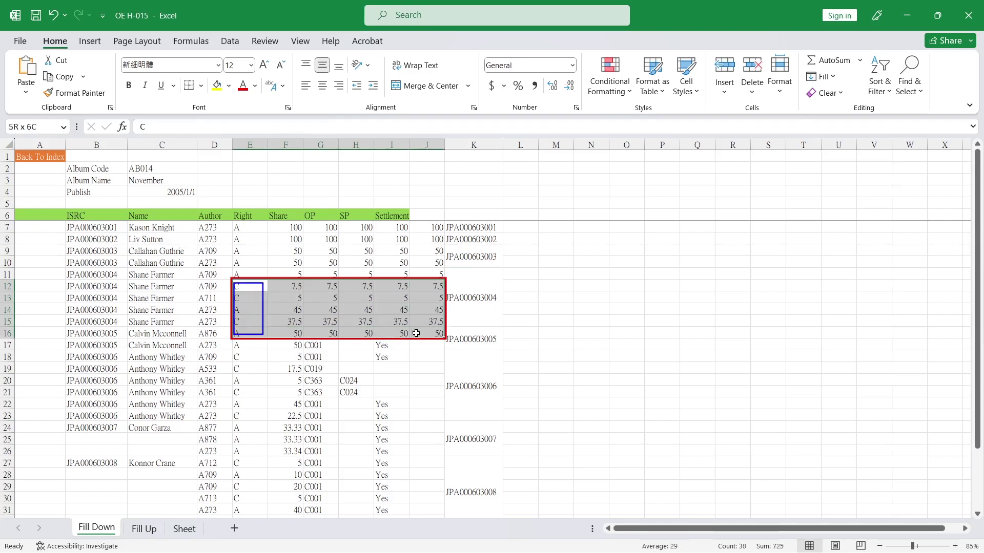
key("ctrl+r")
left_click(348, 368)
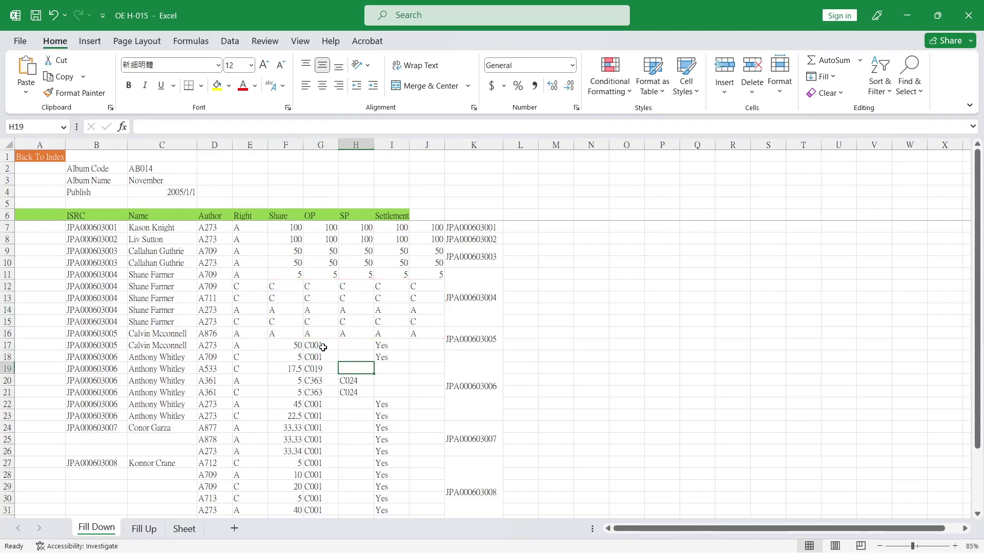
- Fill B25:C26 upward with the JPA000603008 entry from row 27 using Fill Up
scroll(210, 427, "down", 2)
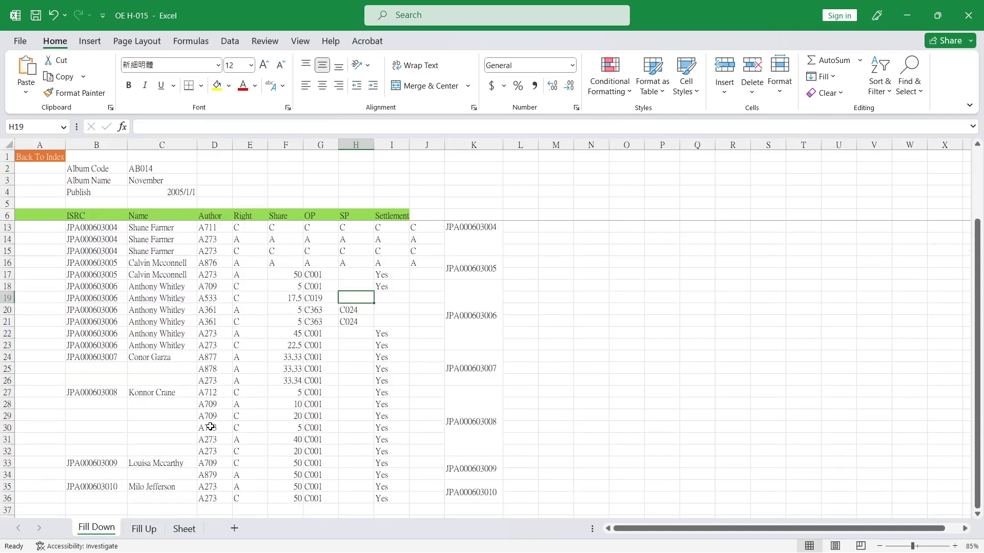
left_click(99, 393)
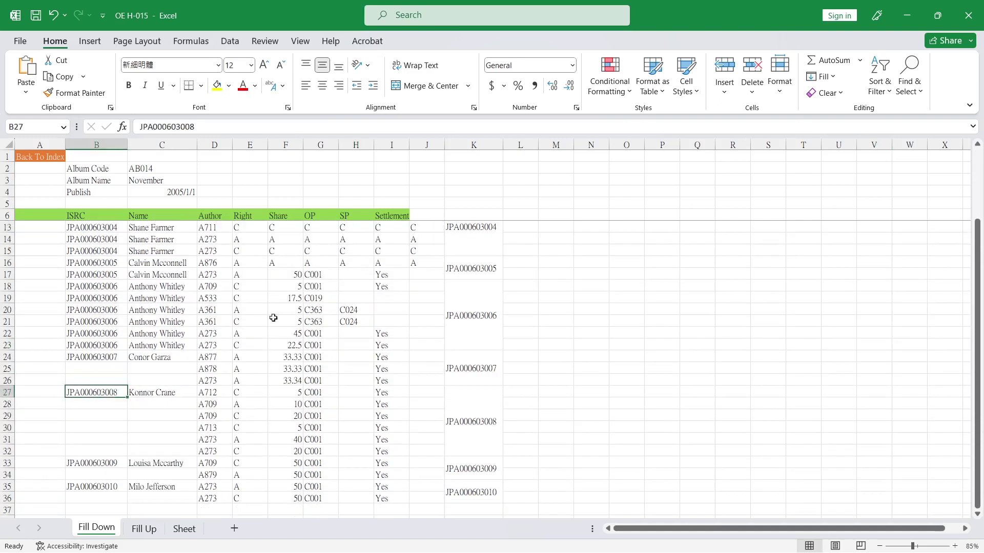
left_click(830, 77)
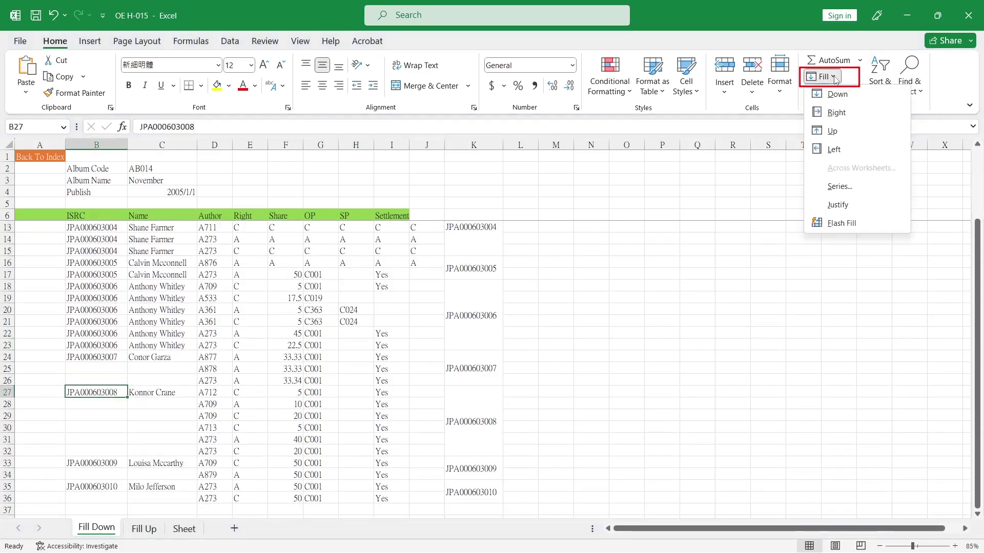
left_click(89, 393)
mouse_move(94, 393)
left_mouse_down()
mouse_move(169, 393)
mouse_move(163, 370)
left_mouse_up()
left_click(830, 77)
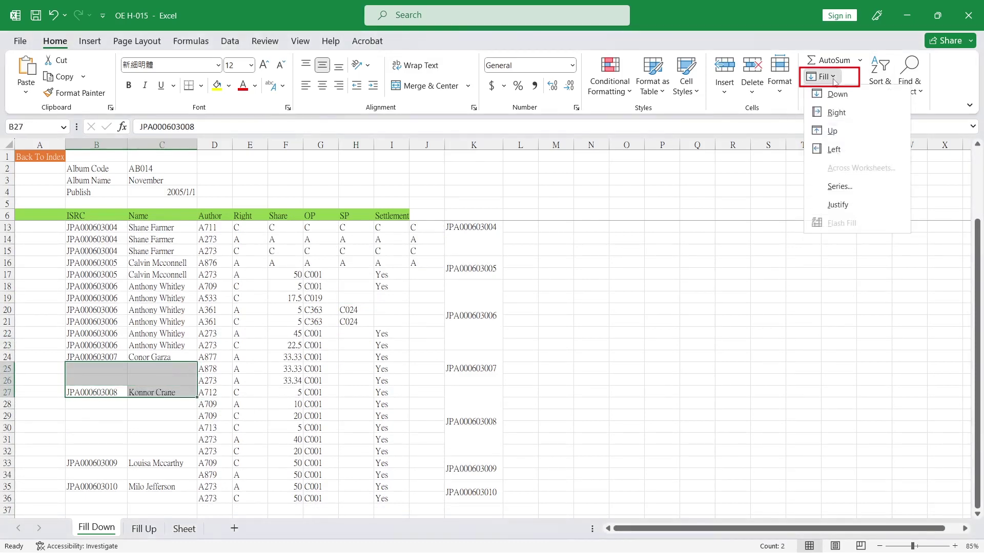
left_click(833, 131)
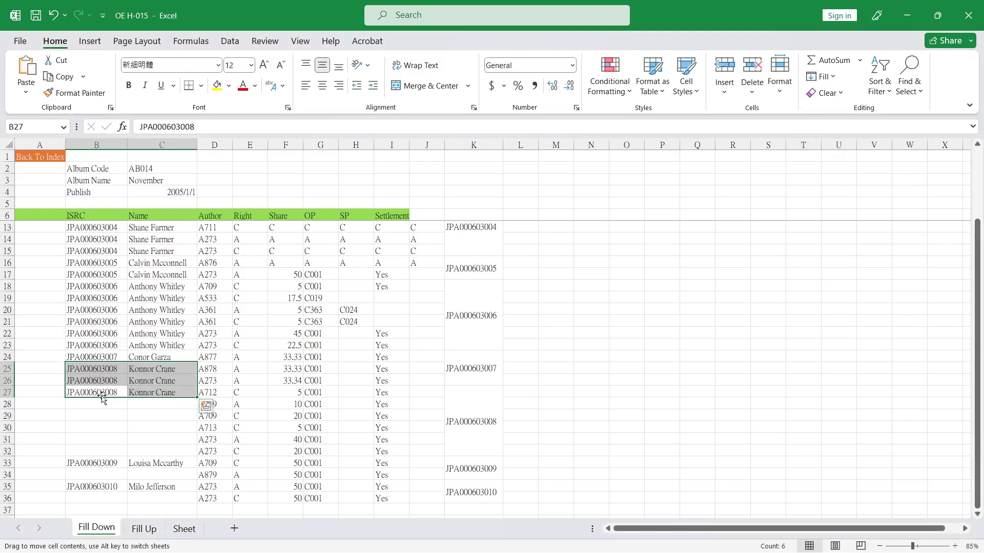
left_click_drag(92, 466, 139, 467)
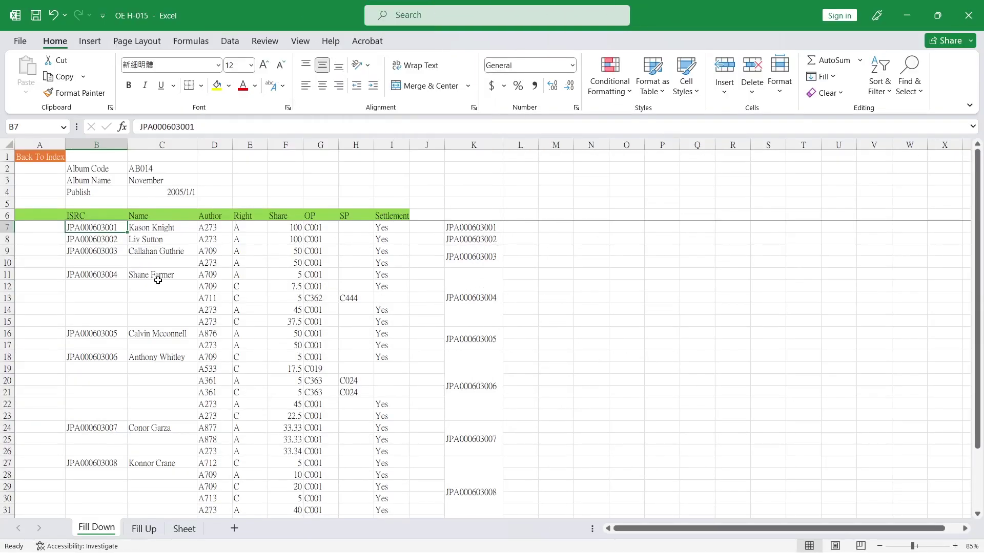
- Select only the blank cells within B7:C36 using Go To Special > Blanks
scroll(202, 451, "down", 1)
scroll(200, 449, "down", 3)
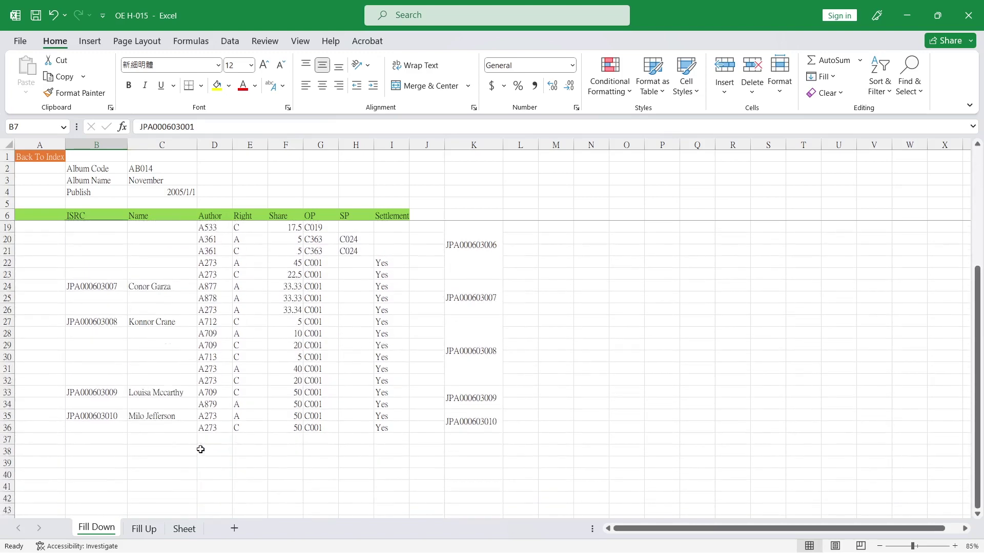
left_click(173, 423, "shift")
scroll(237, 413, "up", 4)
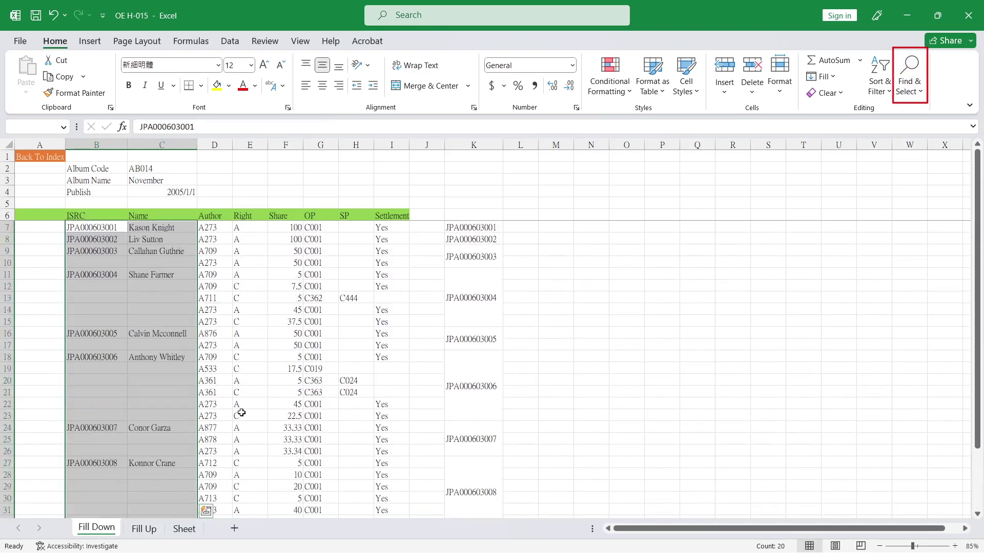
left_click(911, 86)
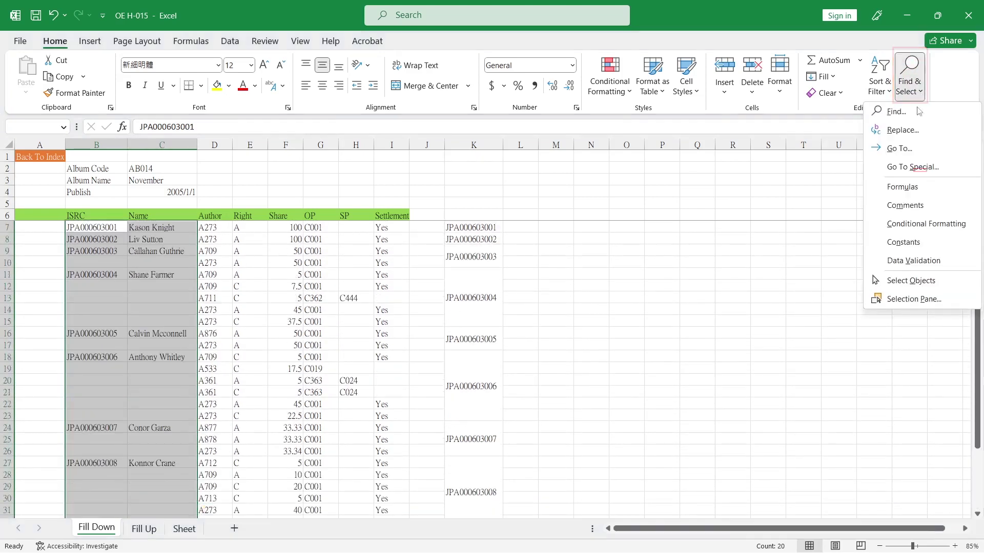
left_click(914, 167)
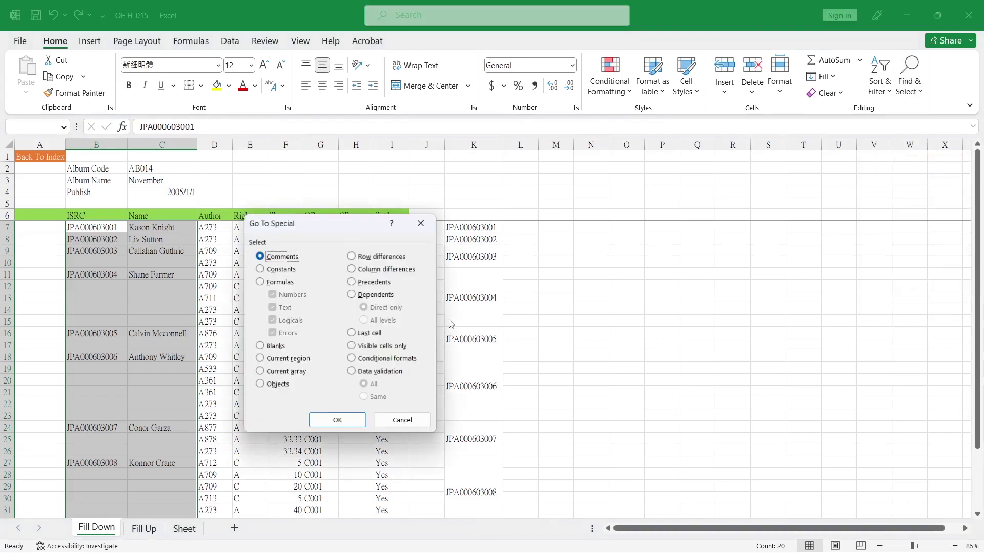
left_click(266, 347)
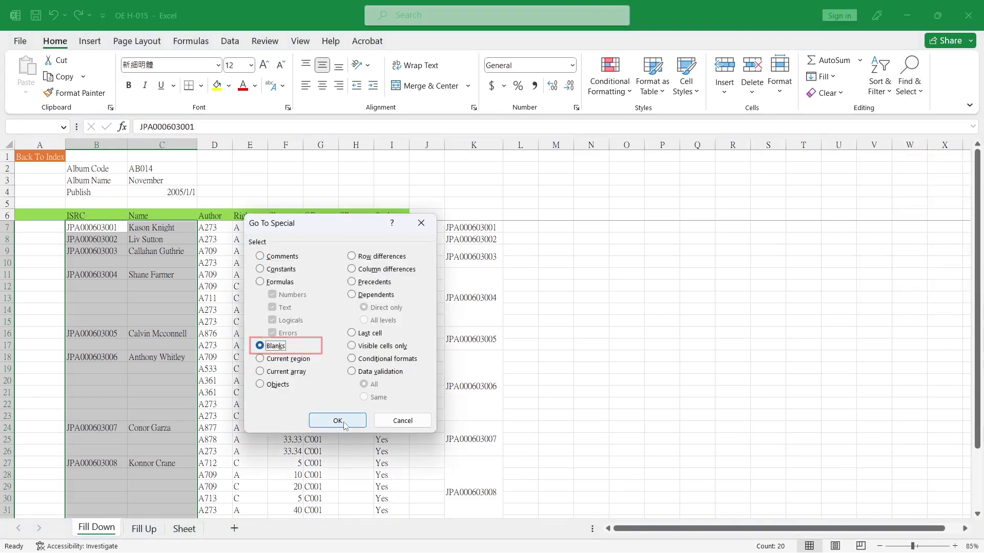
left_click(338, 421)
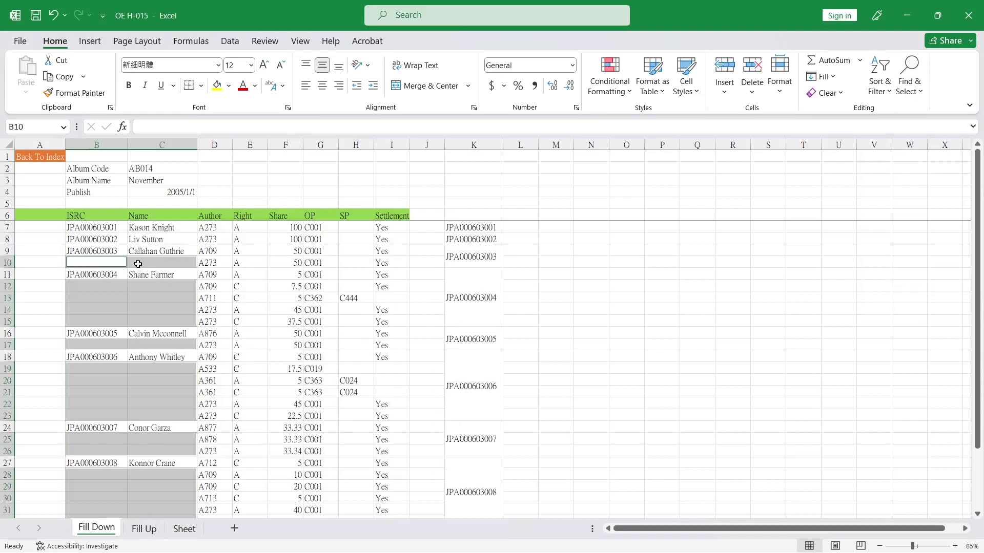
- Enter =B9-style above-cell formulas into every blank with Ctrl+Enter and shade them yellow
left_click(369, 127)
type("=")
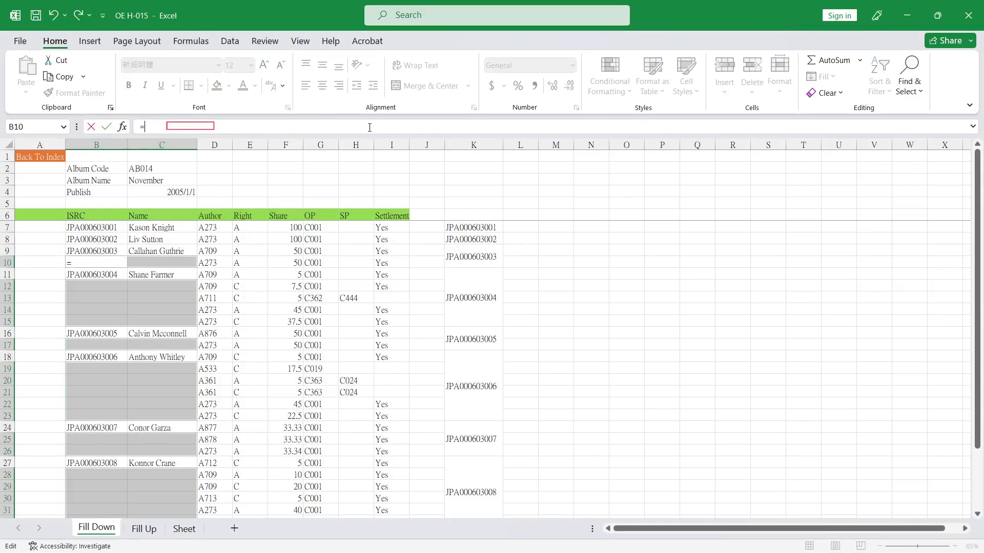
left_click(115, 250)
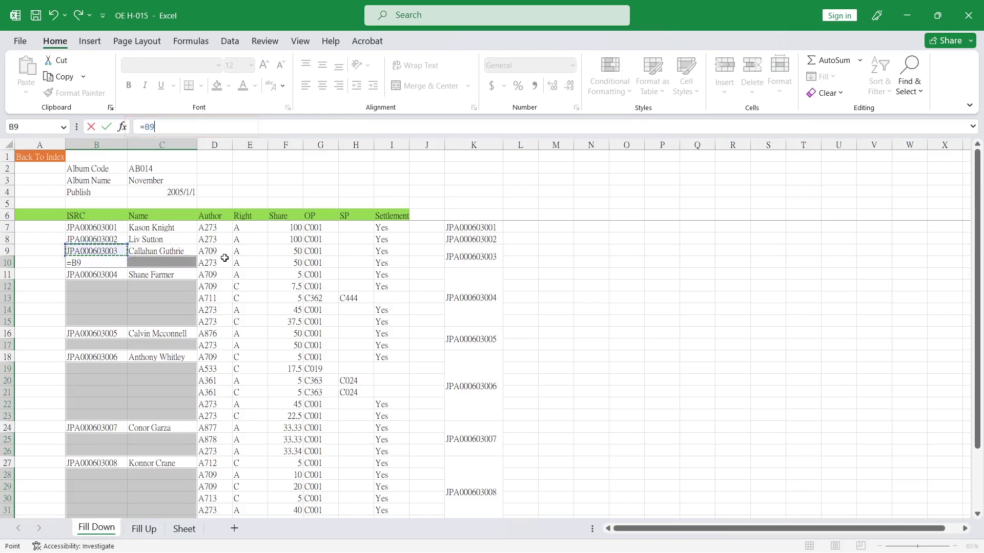
key("ctrl+Return")
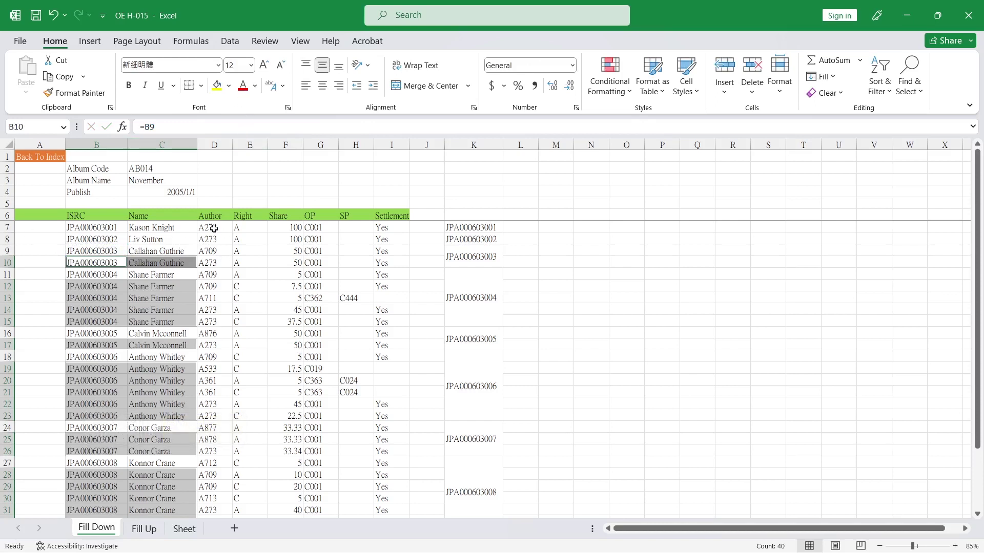
left_click(216, 86)
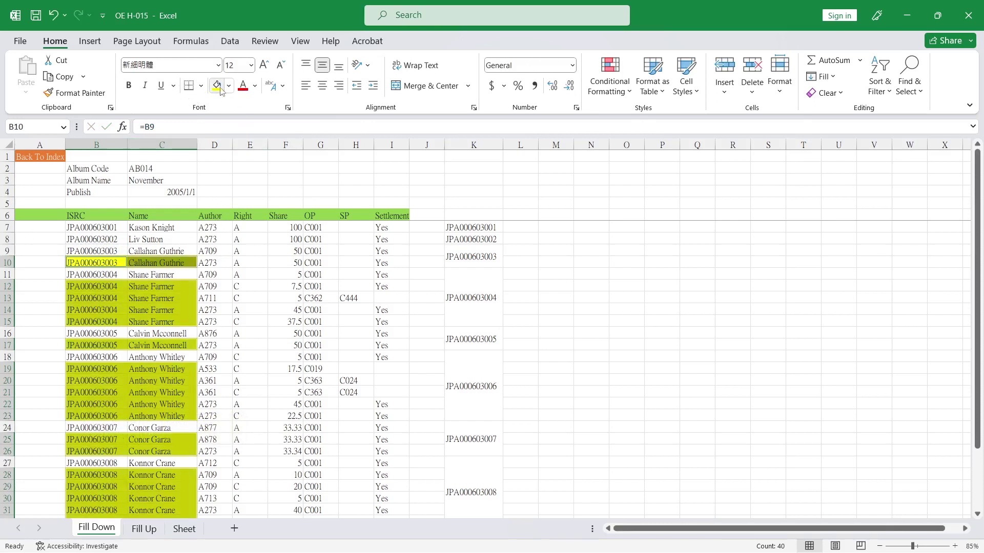
left_click(209, 323)
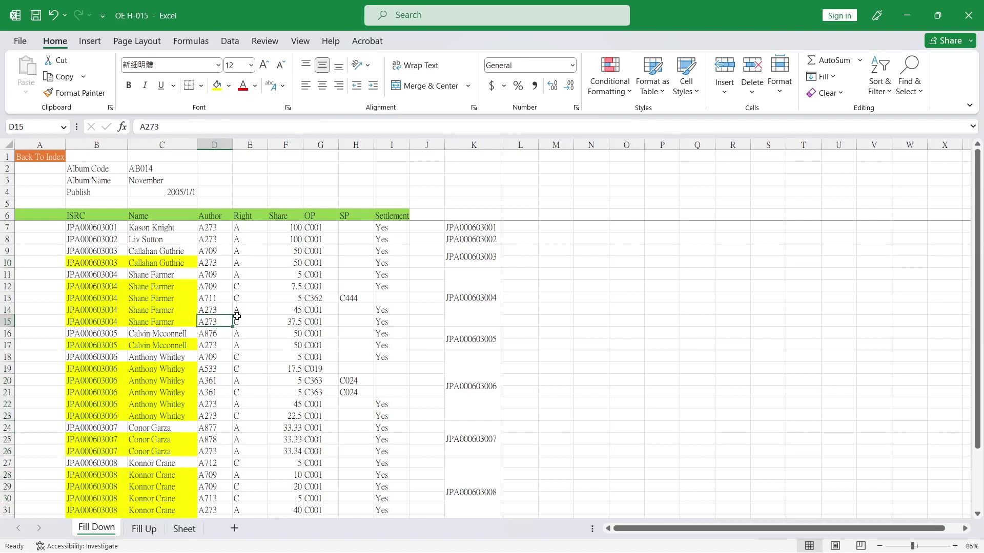
- Check the new formulas in B10, B12–B15 and B17
left_click(98, 262)
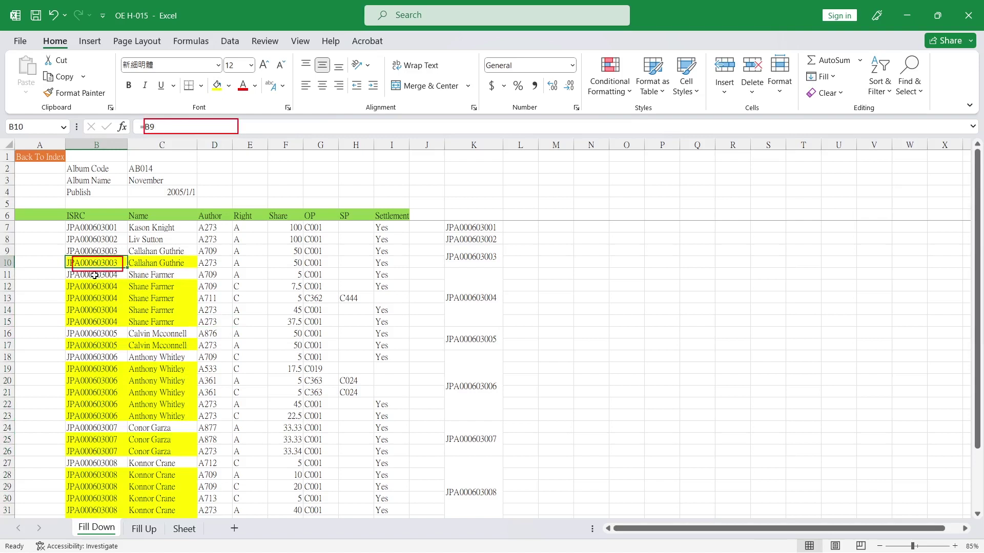
left_click(94, 286)
left_click(94, 294)
left_click(96, 310)
left_click(97, 322)
left_click(100, 345)
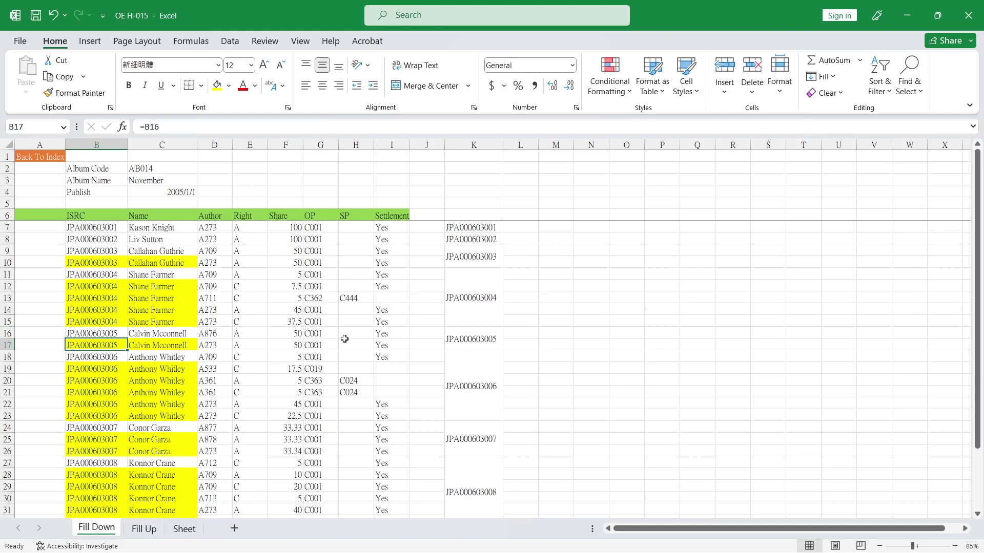
left_click(92, 229)
scroll(133, 276, "down", 2)
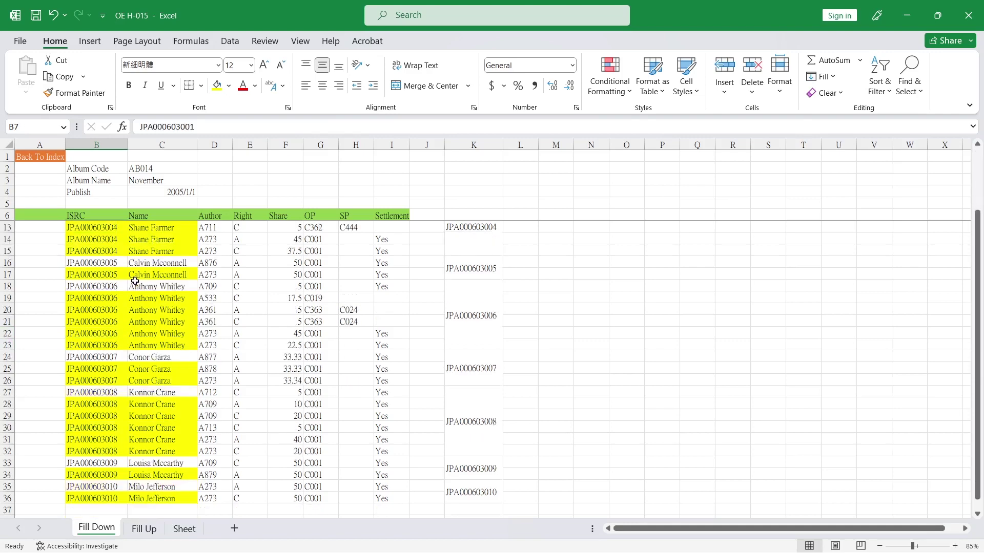
- Copy B7:C36 and paste it back over itself to fix the filled entries
scroll(153, 410, "down", 1)
left_click(163, 460, "shift")
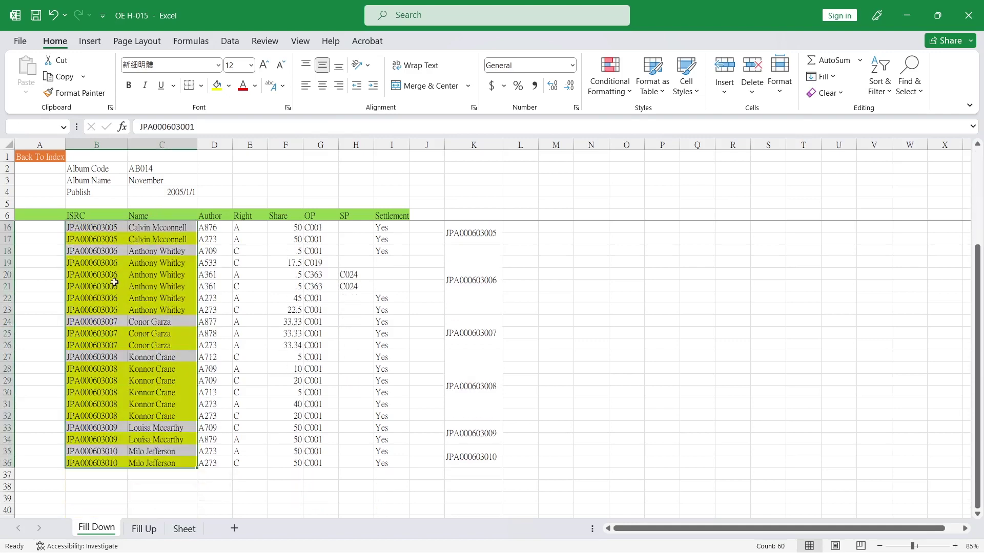
right_click(158, 288)
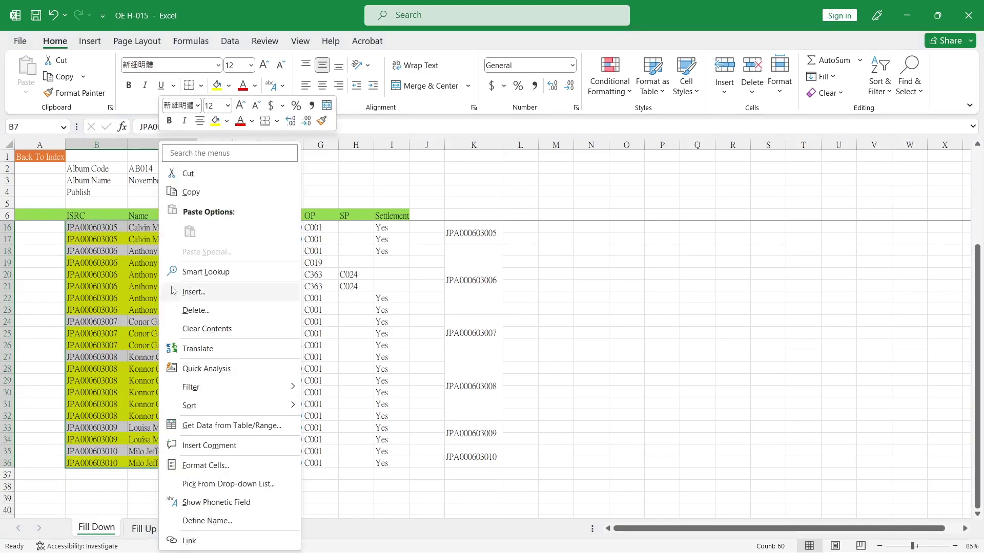
left_click(170, 193)
right_click(159, 271)
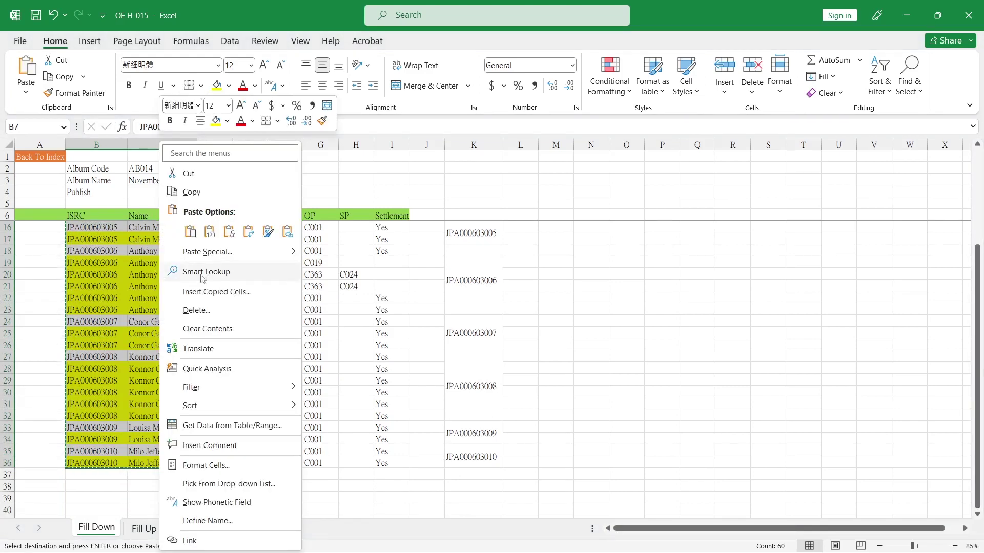
left_click(209, 237)
left_click(91, 287)
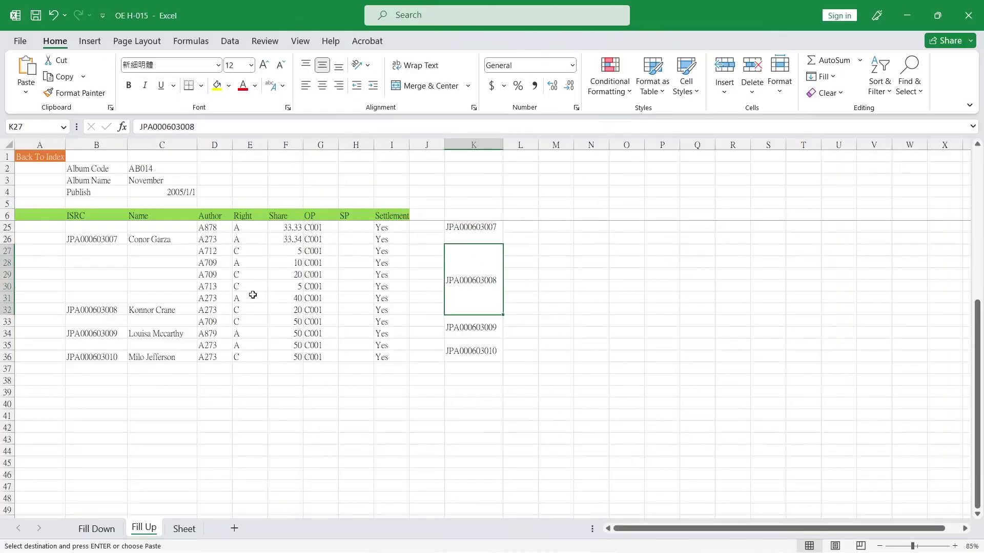
left_click_drag(253, 292, 139, 302)
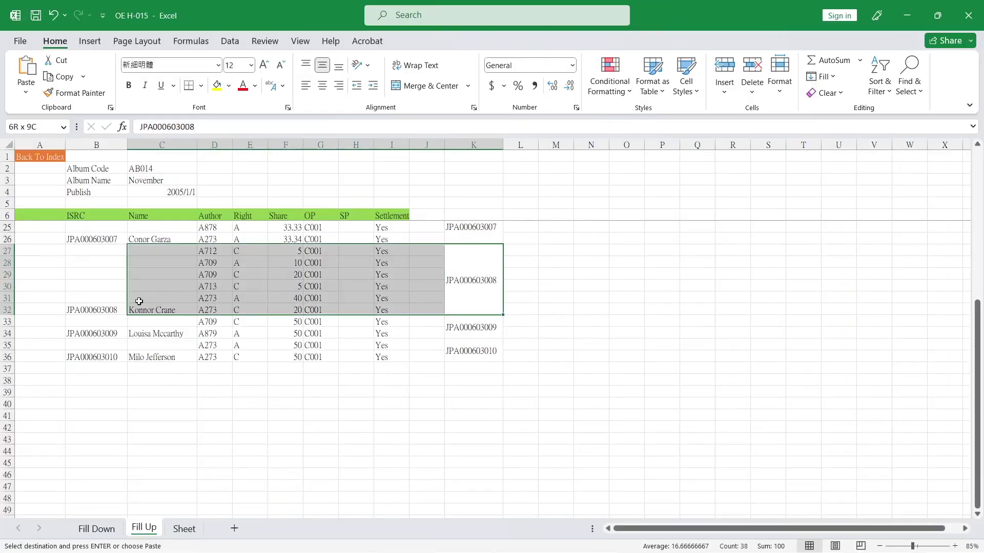
- On Fill Up, select B7:C36 and keep only its blank cells via Go To Special > Blanks
left_click(143, 356)
scroll(152, 355, "up", 1)
scroll(152, 356, "up", 5)
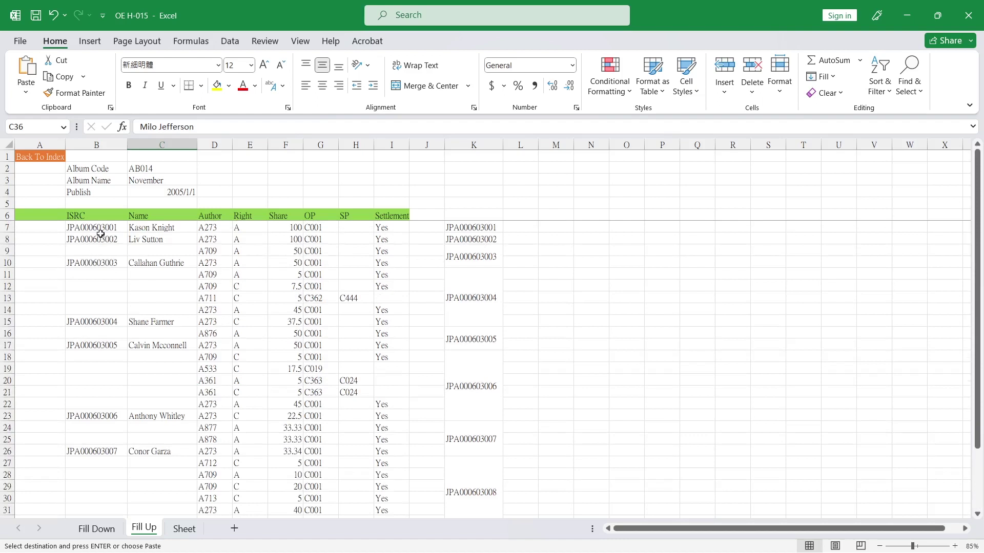
left_click_drag(101, 234, 99, 231)
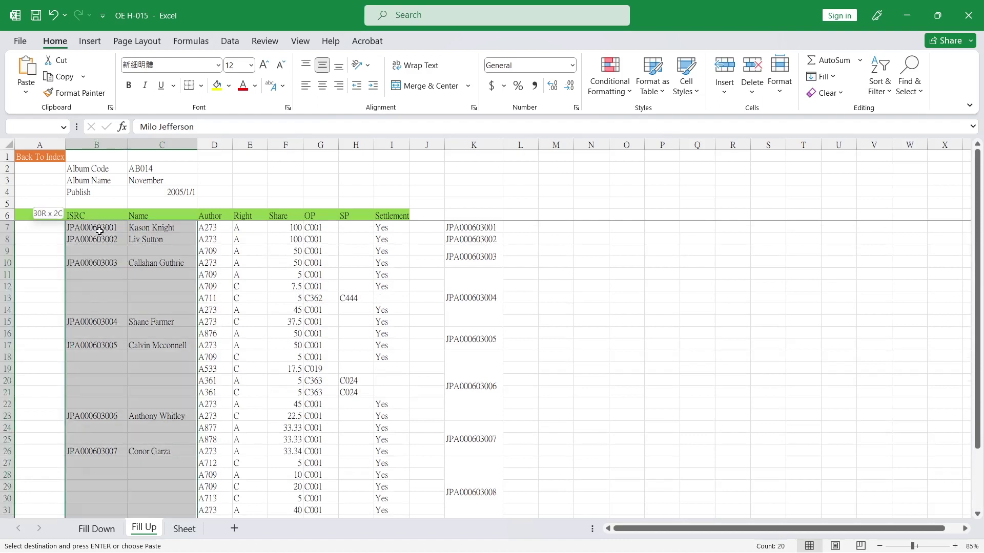
left_click(916, 92)
left_click(910, 166)
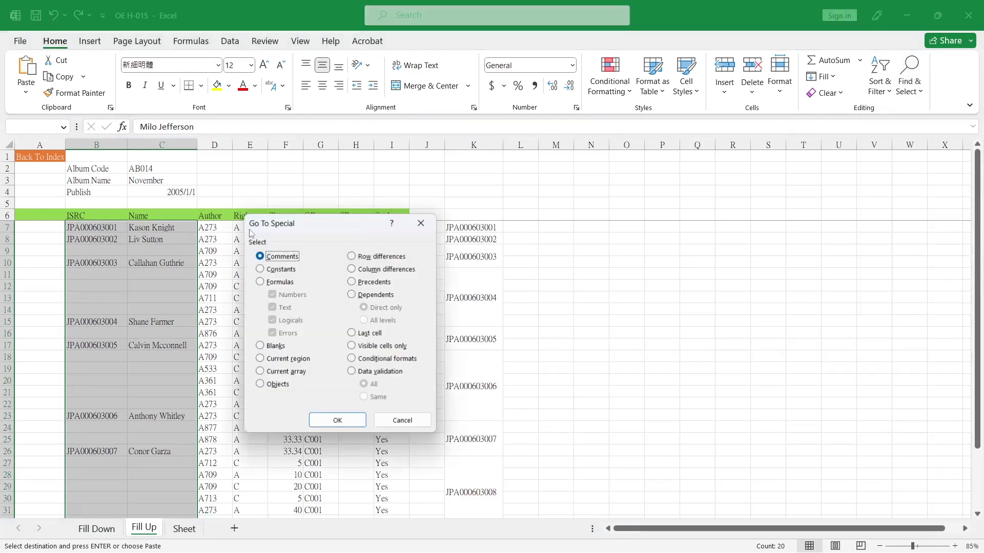
left_click(267, 346)
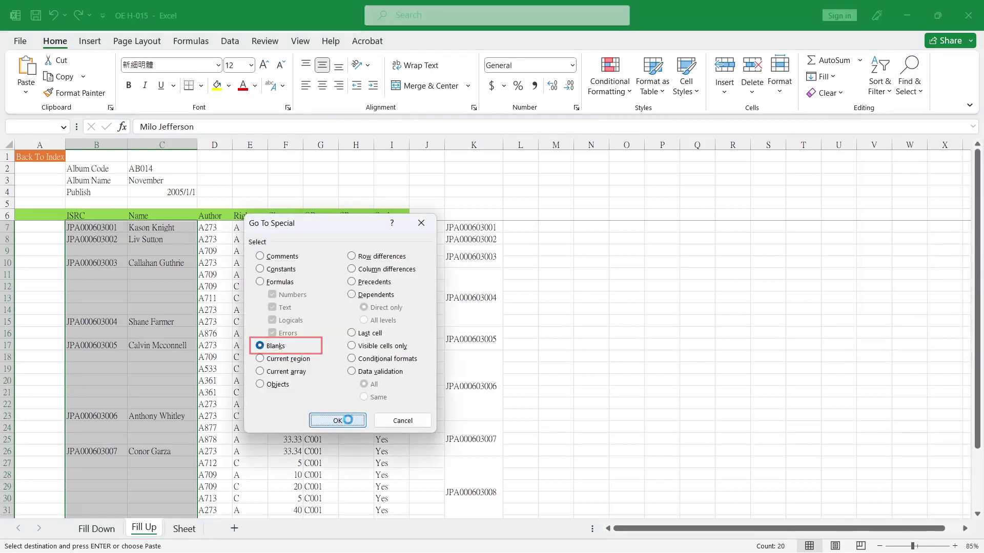
left_click(338, 420)
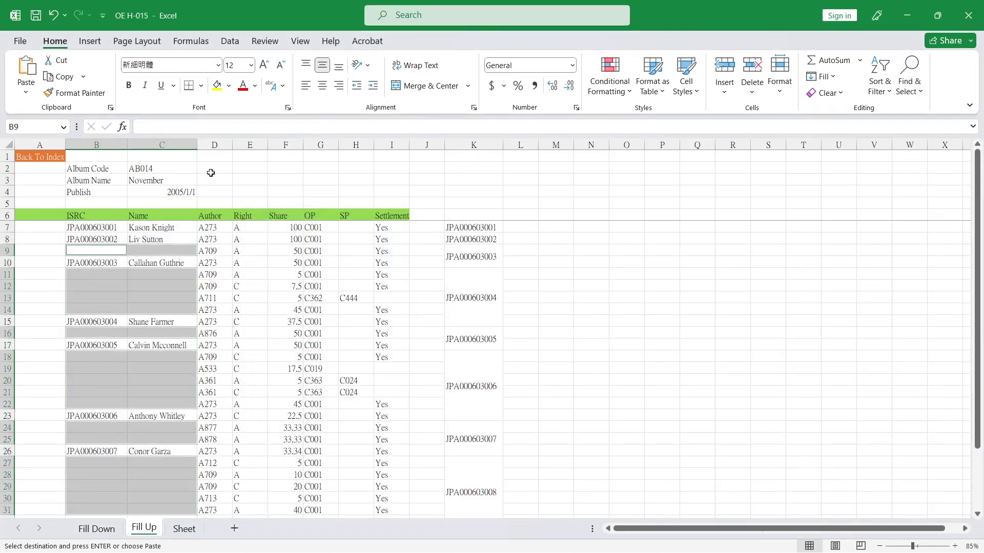
- Fill every blank with a formula referencing the cell below, like =B10, shade yellow, and verify
type("=")
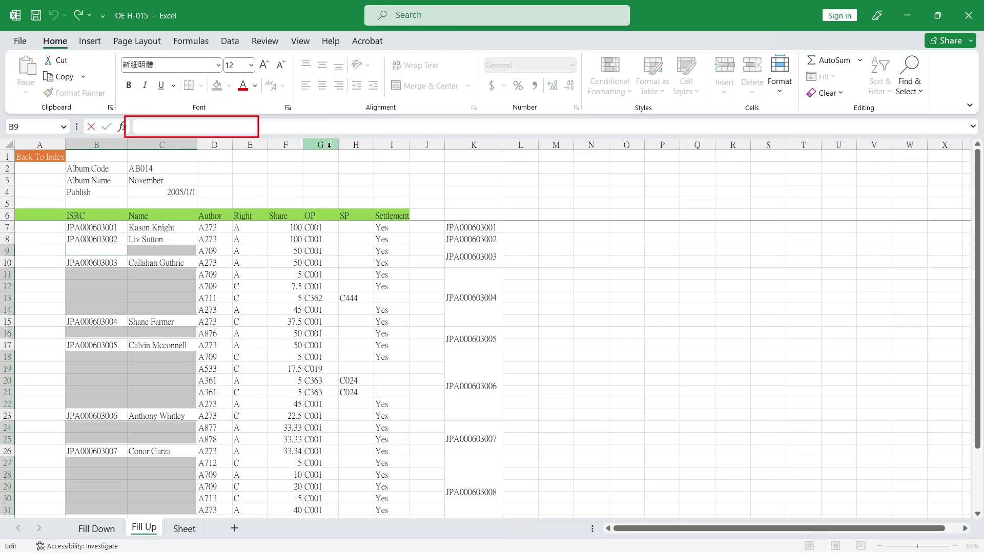
left_click(95, 264)
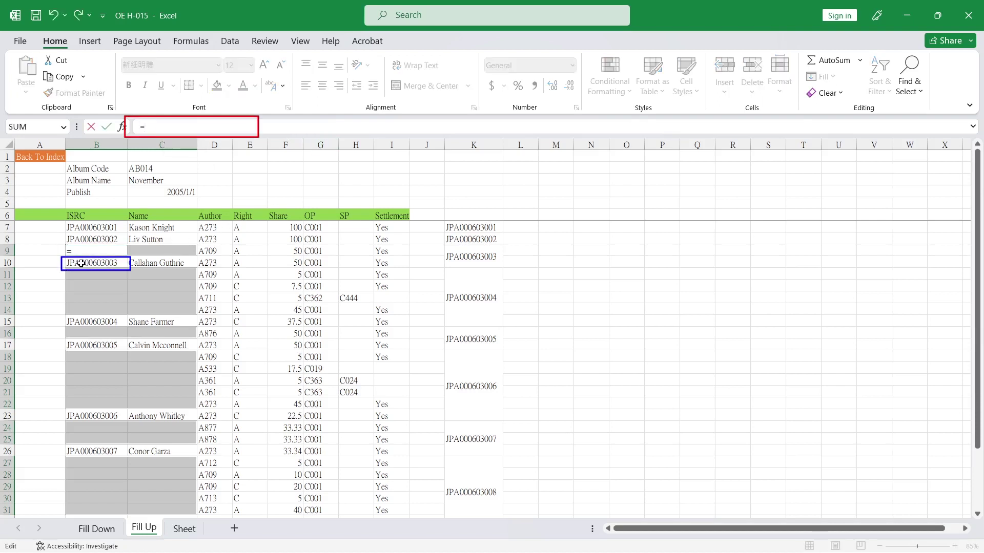
key("ctrl+Return")
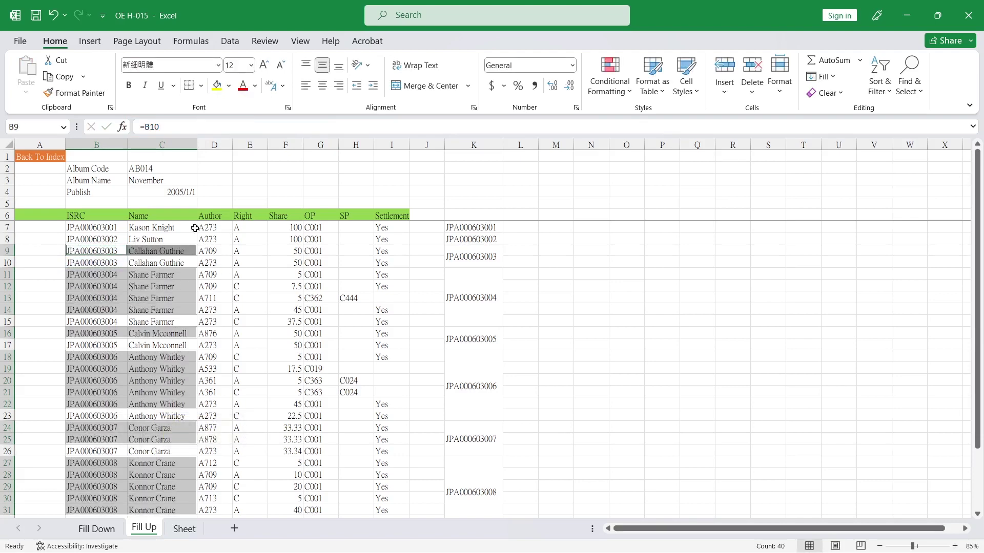
left_click(217, 86)
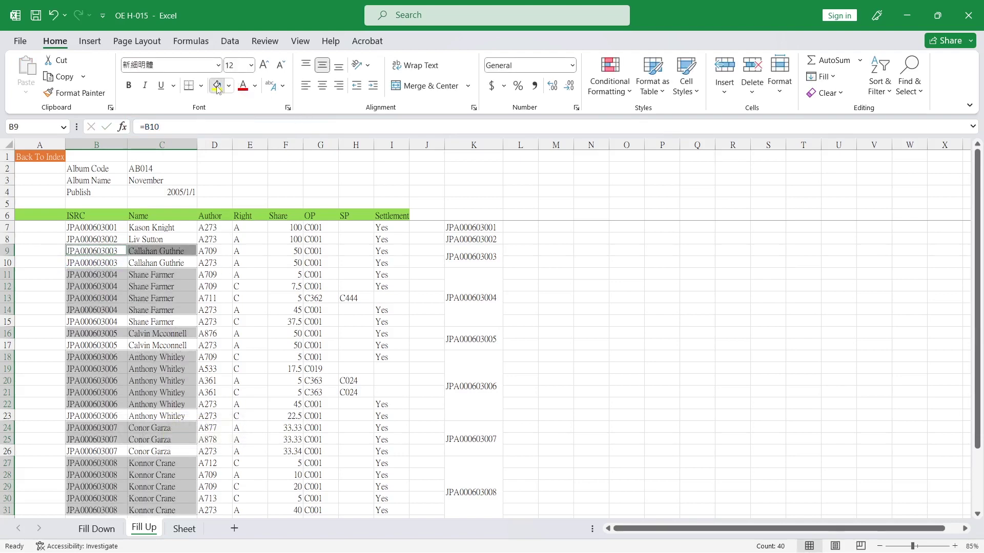
left_click(107, 277)
left_click(103, 285)
left_click(94, 310)
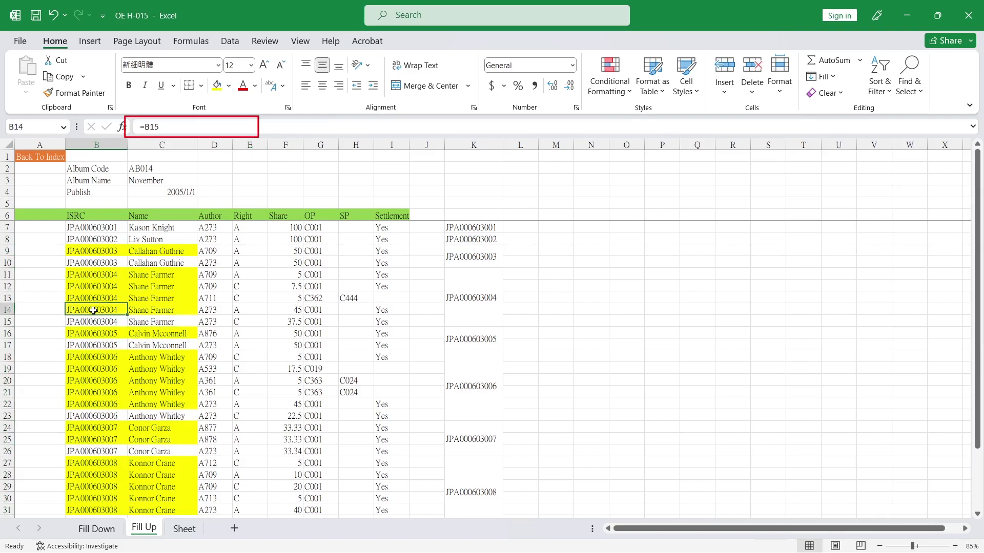
left_click(102, 286)
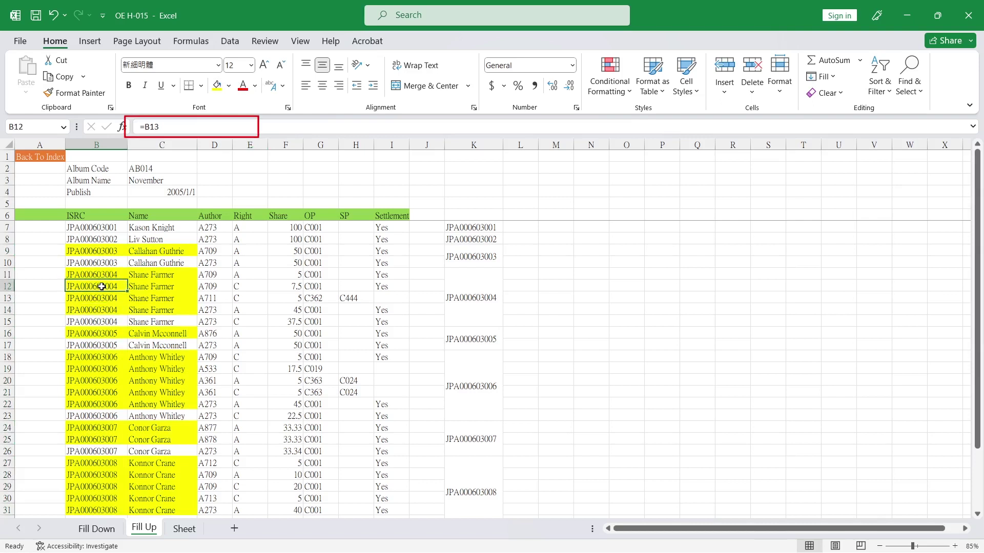
- Copy B7:C36 and paste it back as plain values, then spot-check C10 and C13
left_click(97, 229)
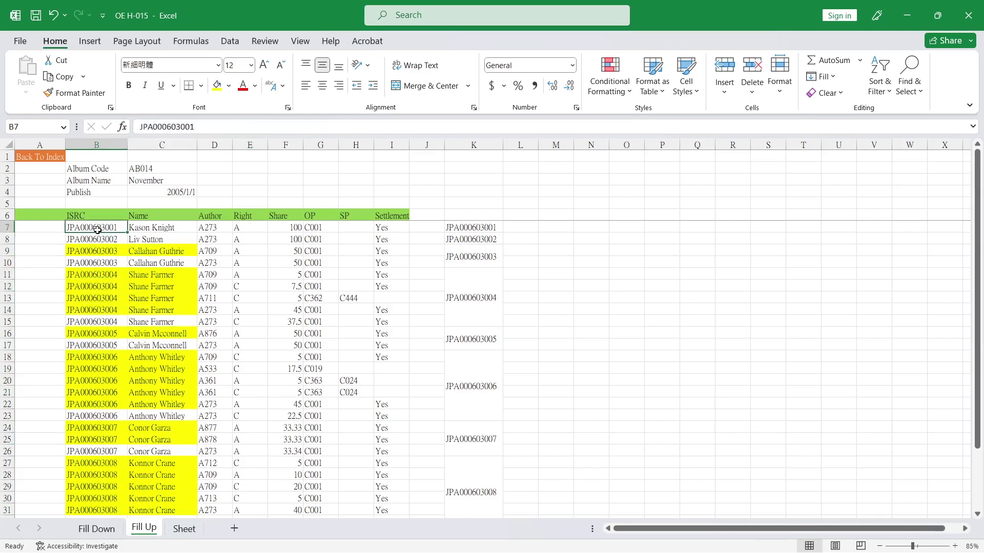
scroll(173, 397, "down", 5)
left_click(159, 391, "shift")
key("ctrl+c")
scroll(174, 307, "up", 5)
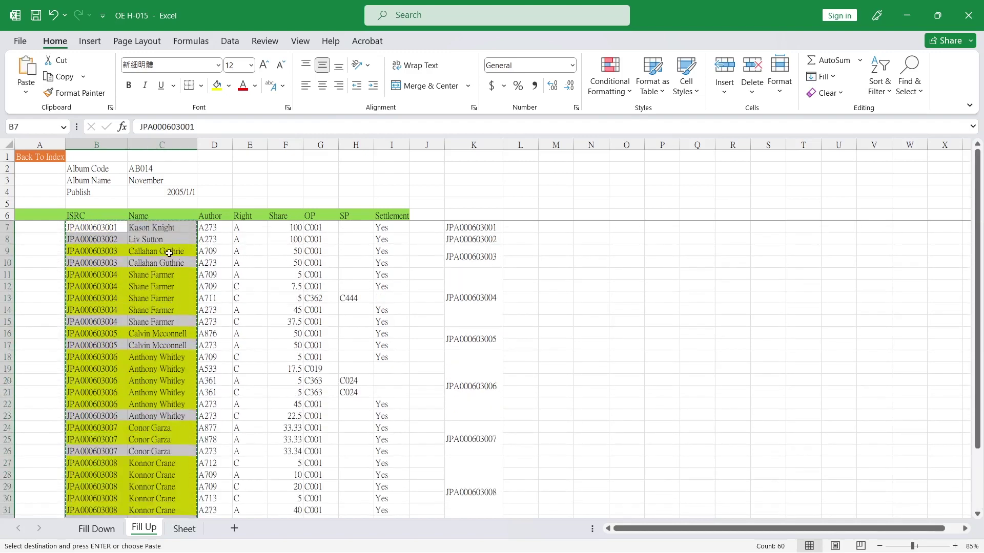
right_click(169, 254)
left_click(220, 232)
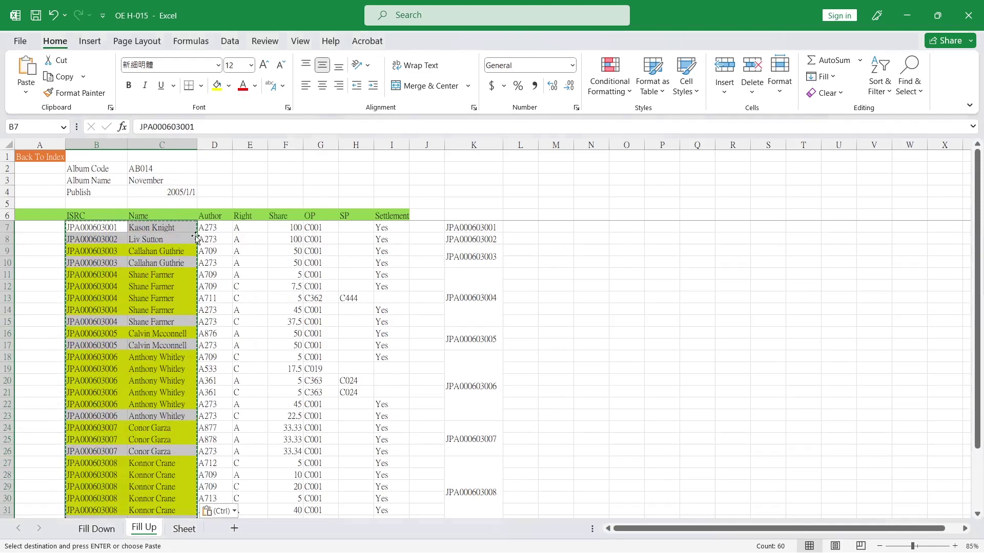
left_click(156, 262)
left_click(153, 298)
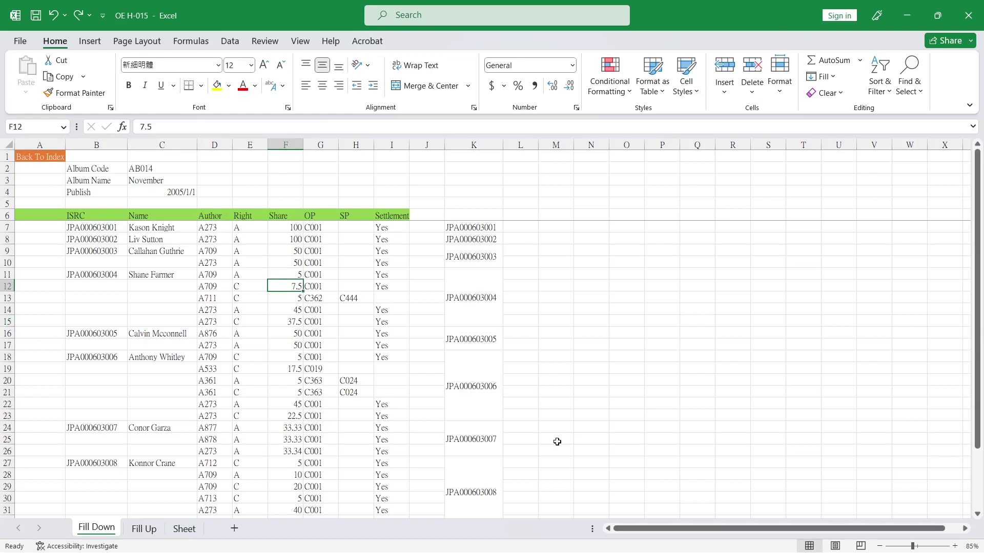
- Load the Fill Down range B6:I36 into Power Query as Table1, with headers kept
left_click(111, 228)
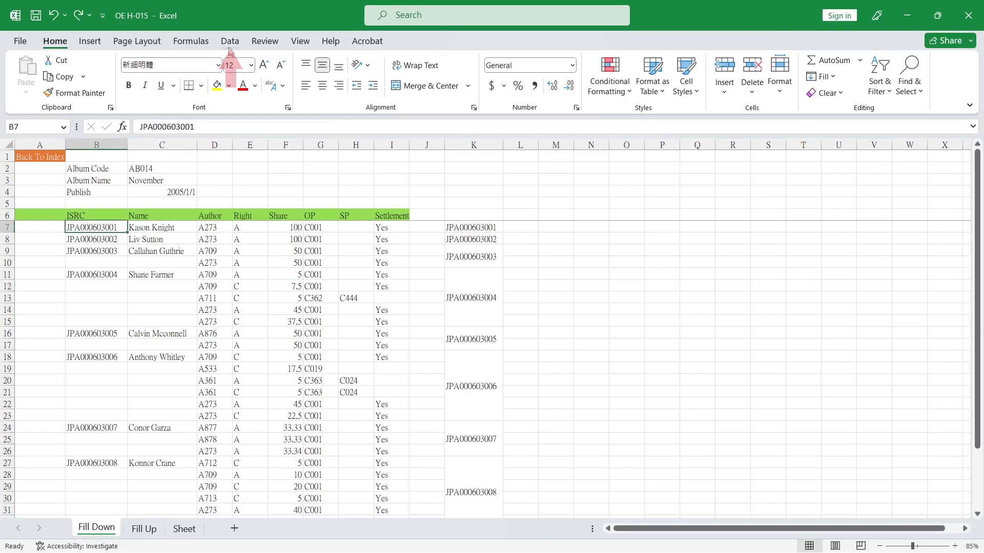
left_click(229, 42)
left_click(82, 96)
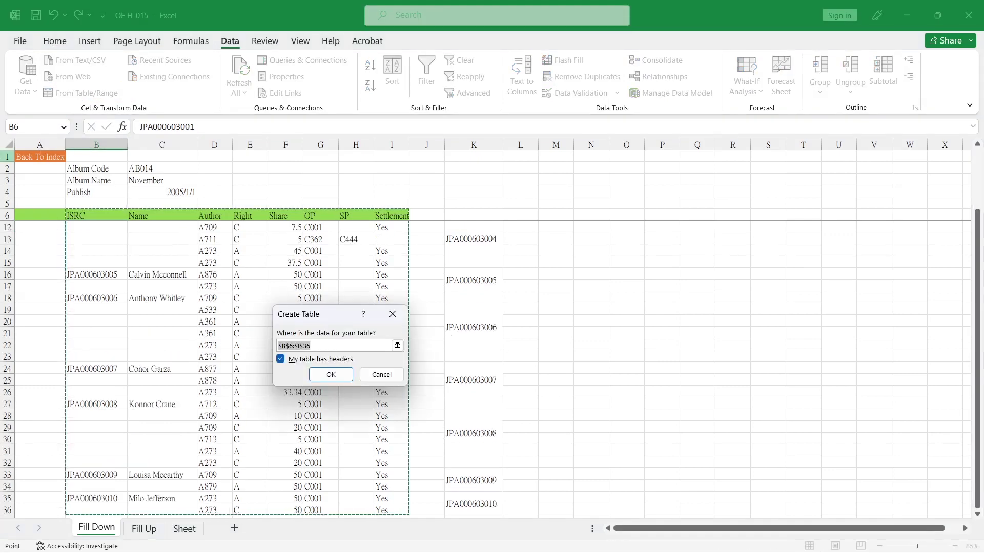
left_click(338, 381)
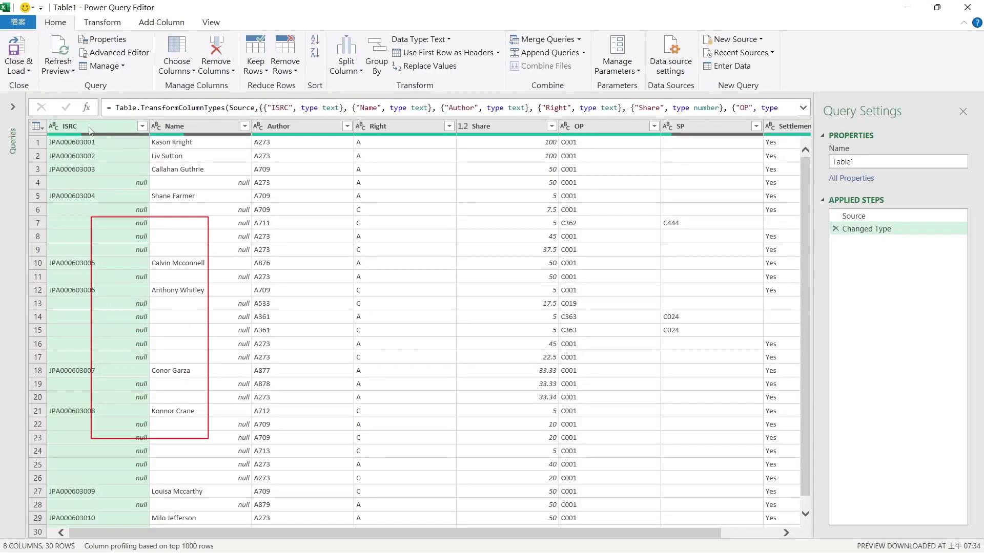
- Fill Table1's ISRC and Name columns down, then close and load the result to Excel
left_click(185, 127, "ctrl")
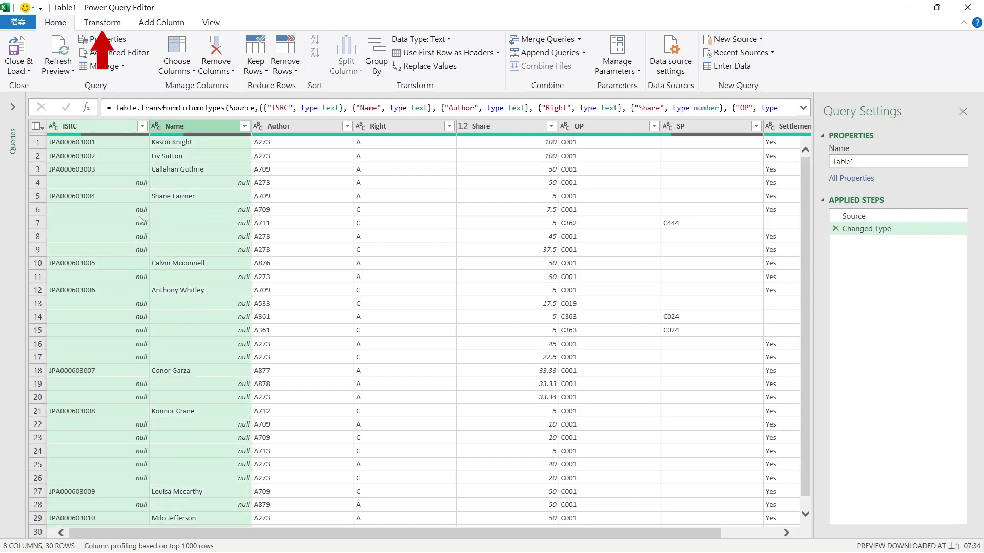
left_click(102, 22)
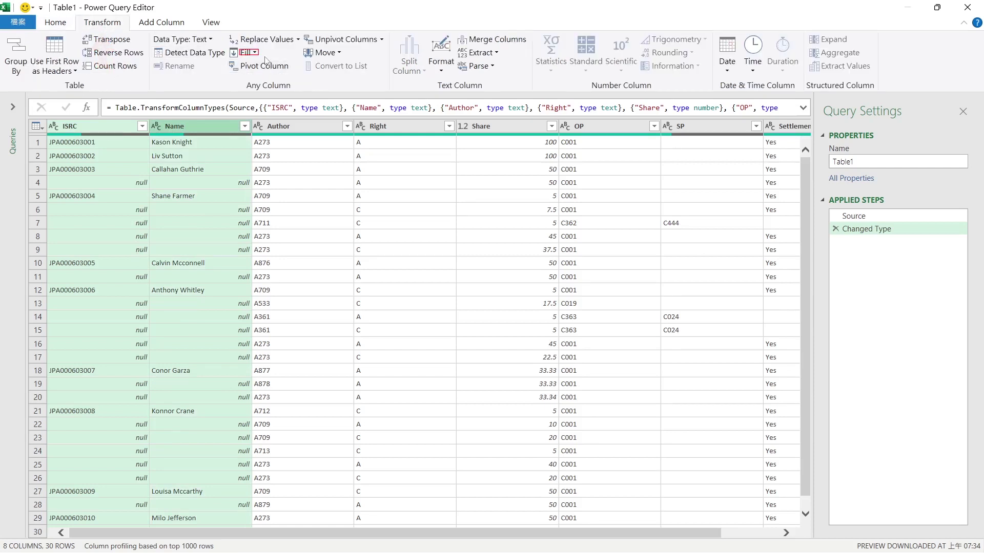
left_click(247, 53)
left_click(259, 68)
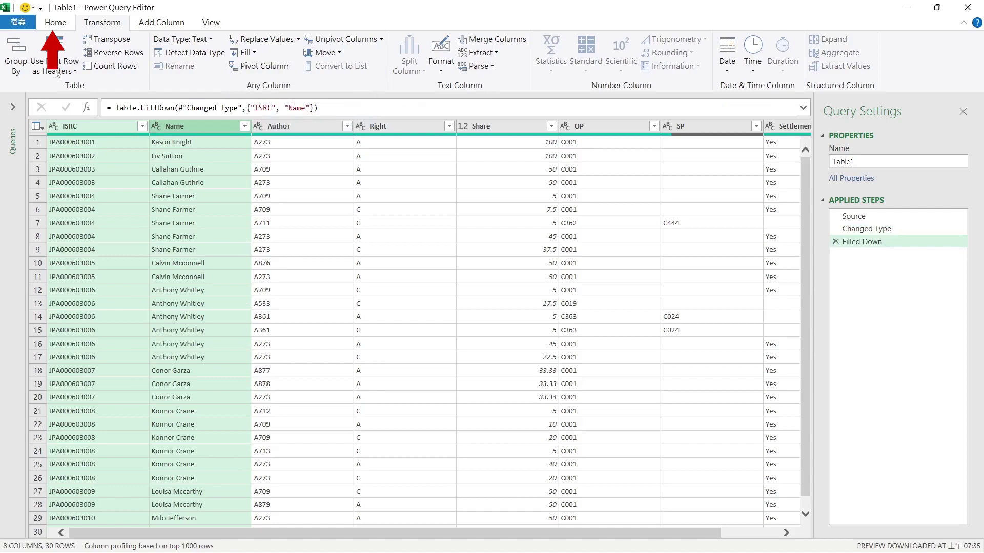
left_click(56, 22)
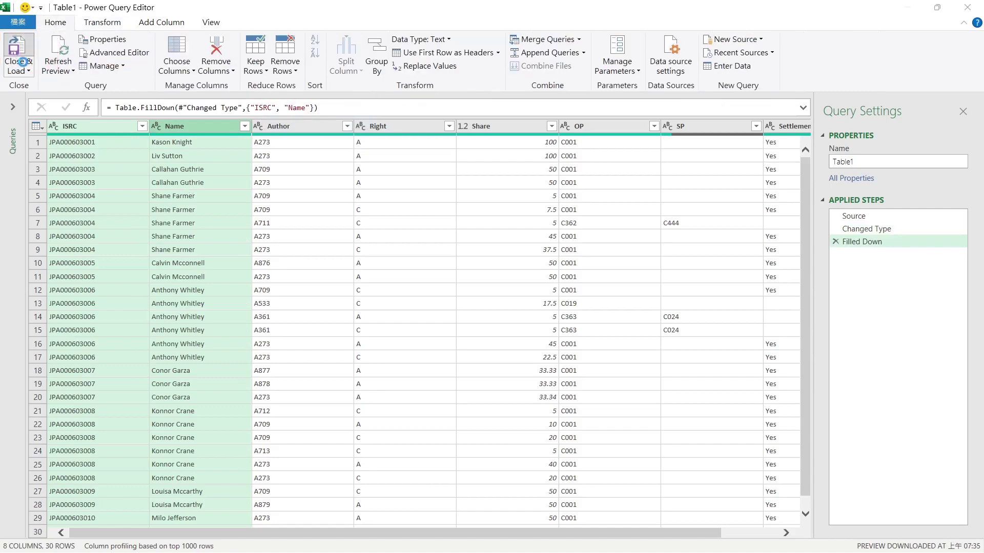
left_click(22, 61)
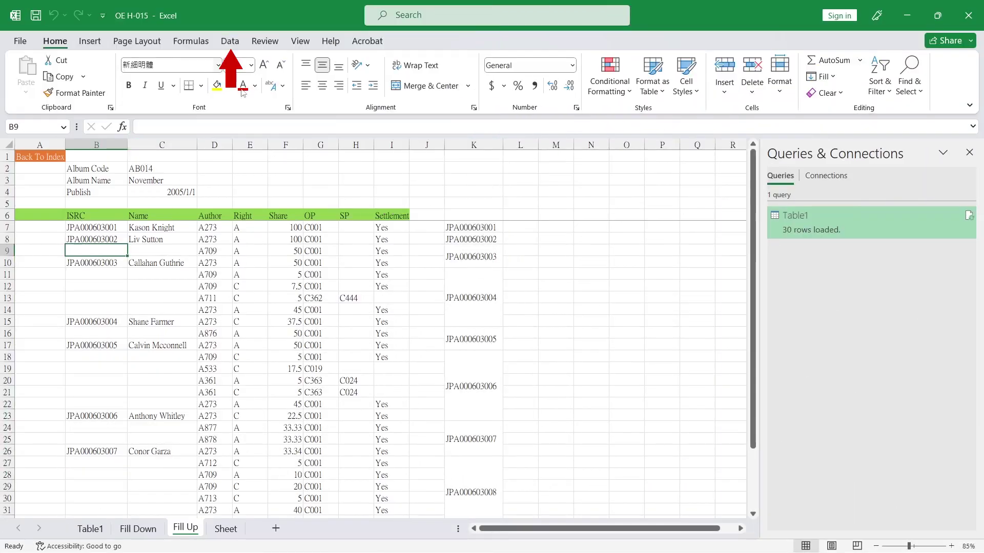
- Make the Fill Up range $B$6:$I$36 a table with headers, opening it as Table3
left_click(230, 41)
left_click(75, 93)
left_click(351, 374)
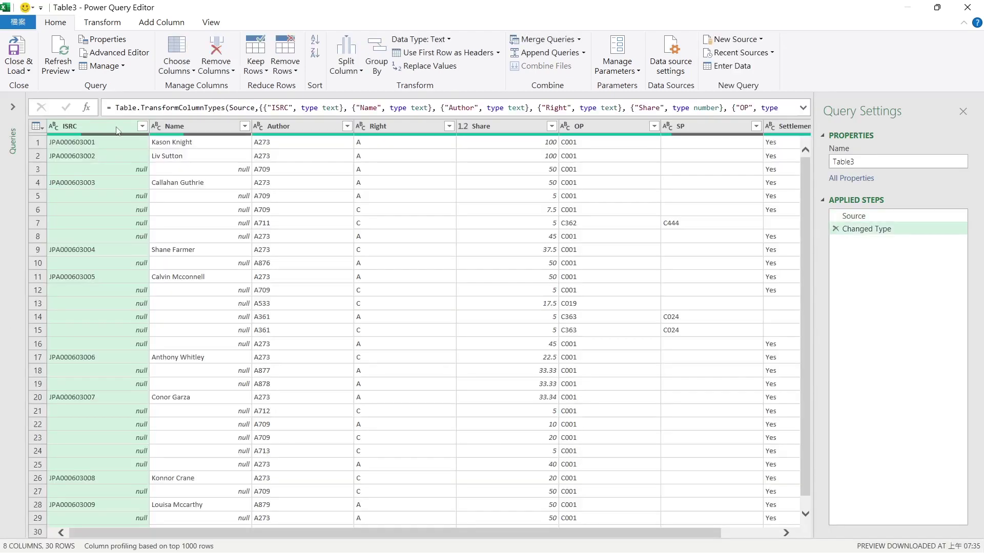
- Fill Table3's ISRC and Name nulls upward, check row 14, then bring up Close & Load choices
left_click(184, 133, "ctrl")
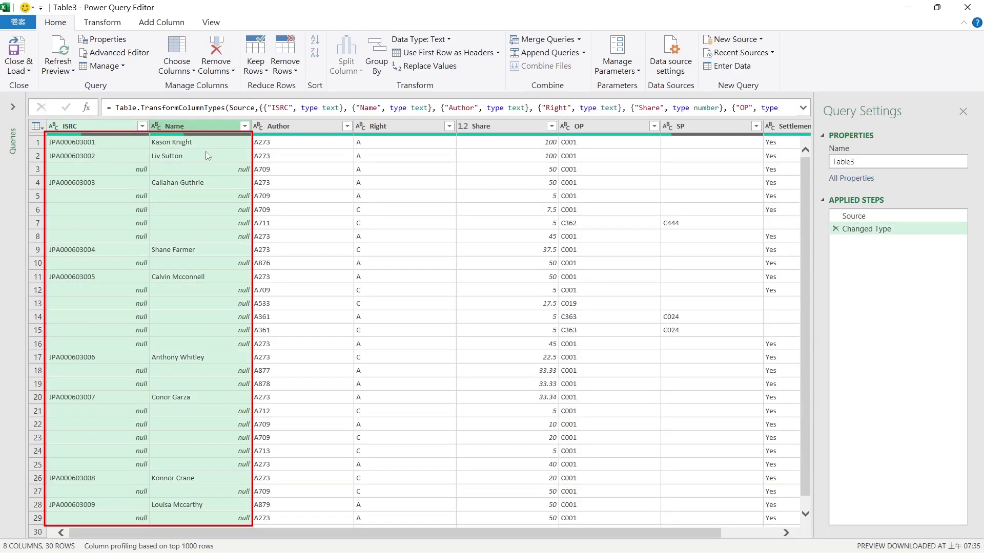
left_click(94, 23)
left_click(245, 52)
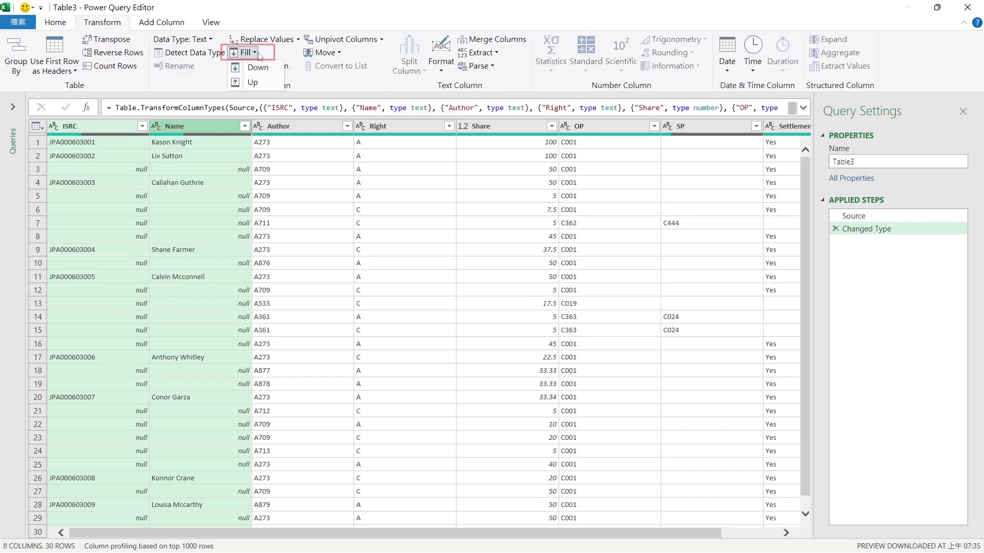
left_click(249, 81)
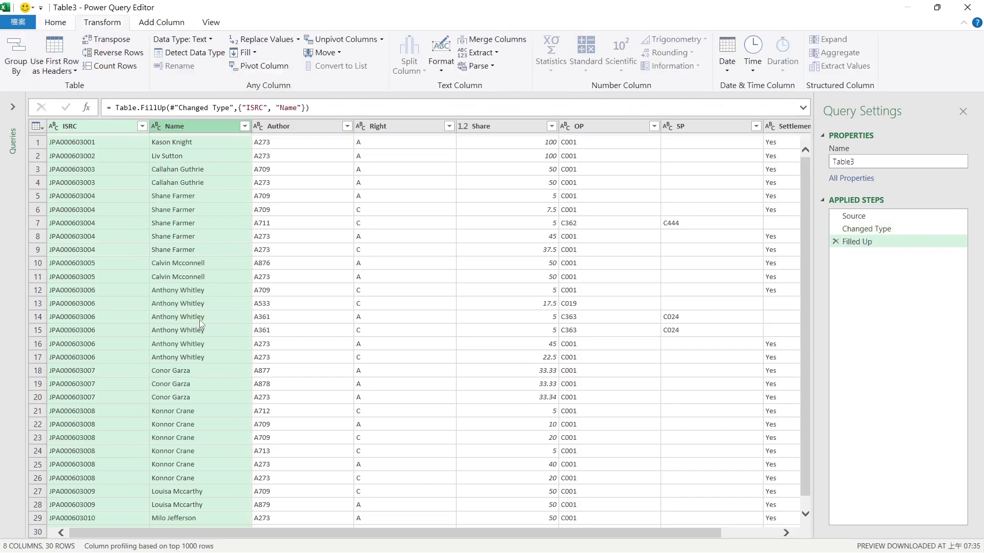
left_click(200, 319)
scroll(201, 321, "down", 3)
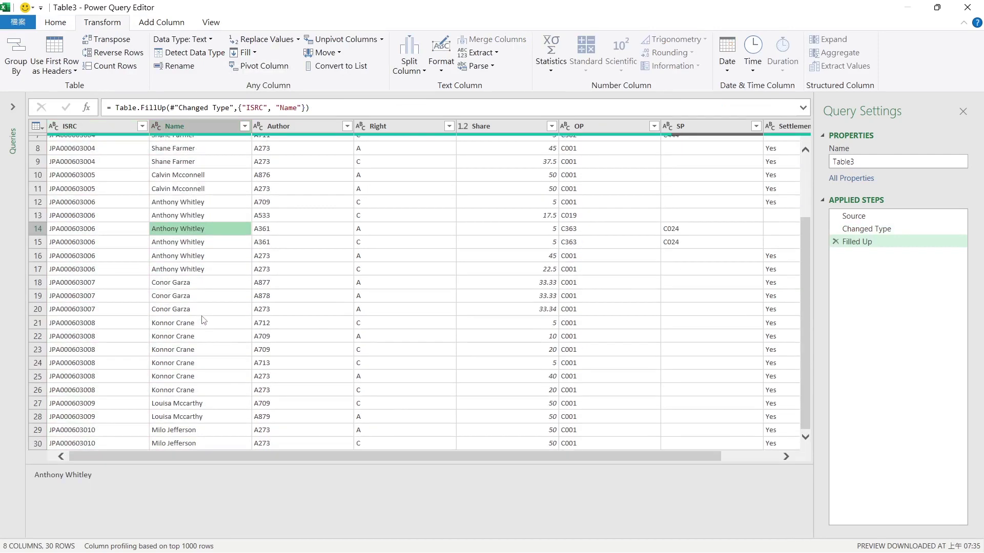
scroll(204, 318, "up", 3)
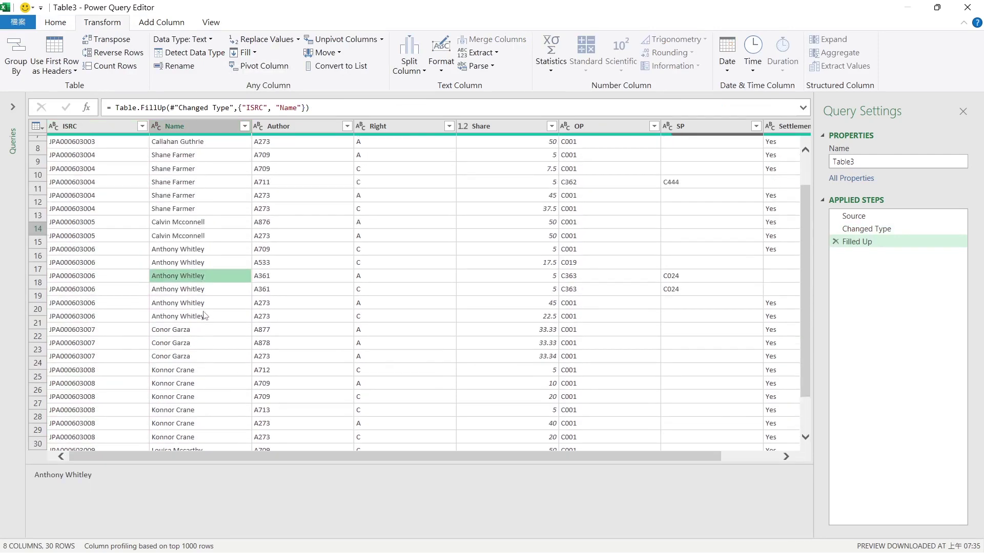
left_click(55, 22)
left_click(19, 71)
- Load Table3 to the existing Table1 sheet at $J$1, beside the filled-down table
left_click(43, 101)
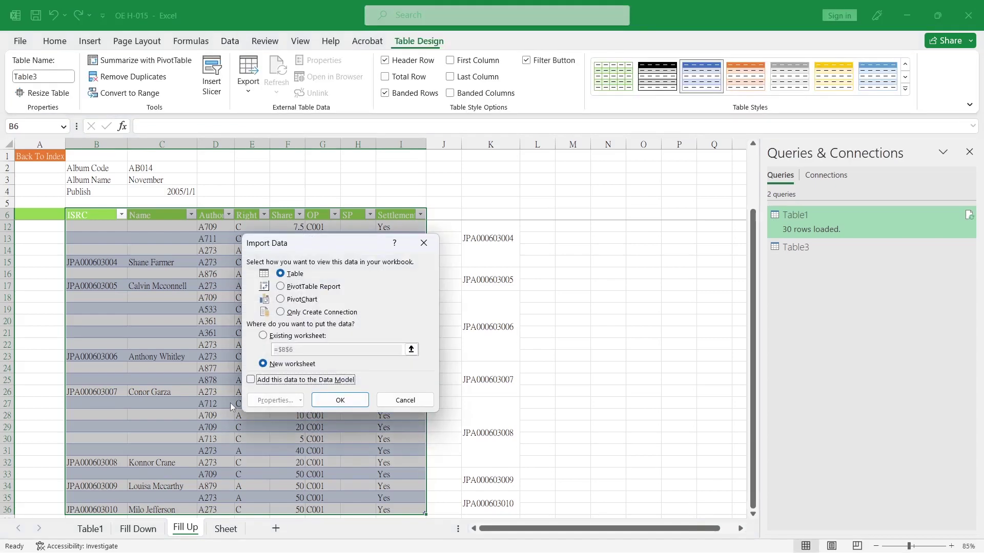
left_click(263, 336)
left_click(90, 529)
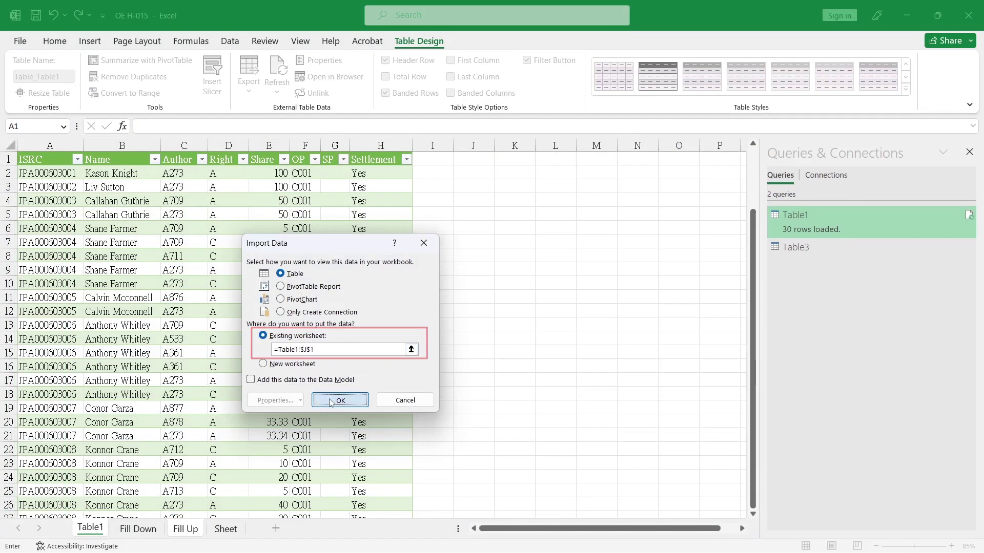
left_click(329, 401)
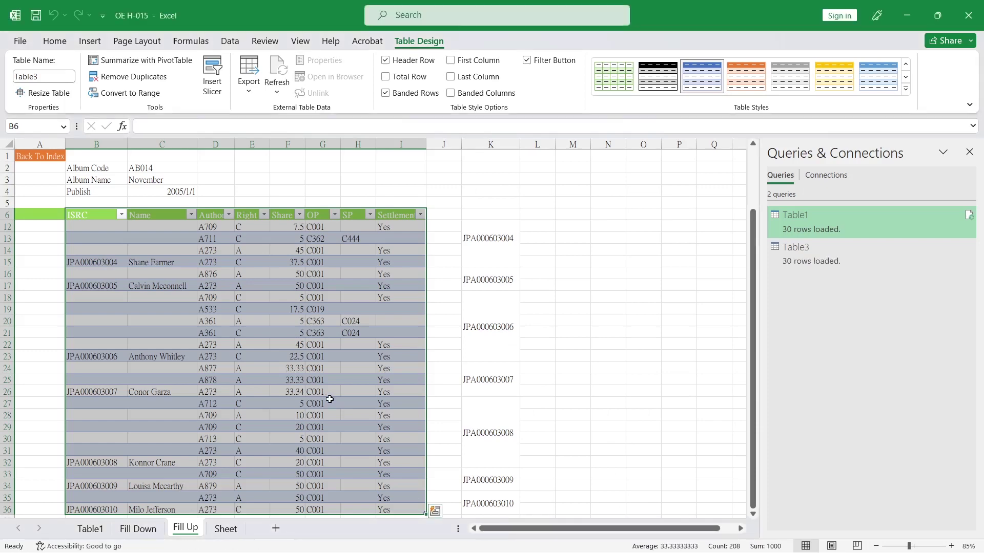
left_click(87, 532)
left_click(523, 297)
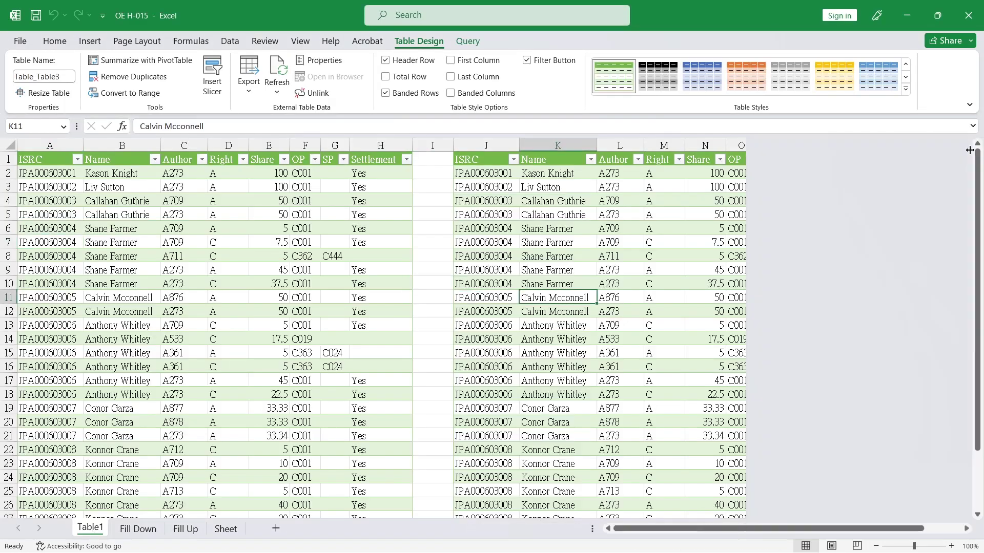
left_click_drag(485, 204, 52, 218)
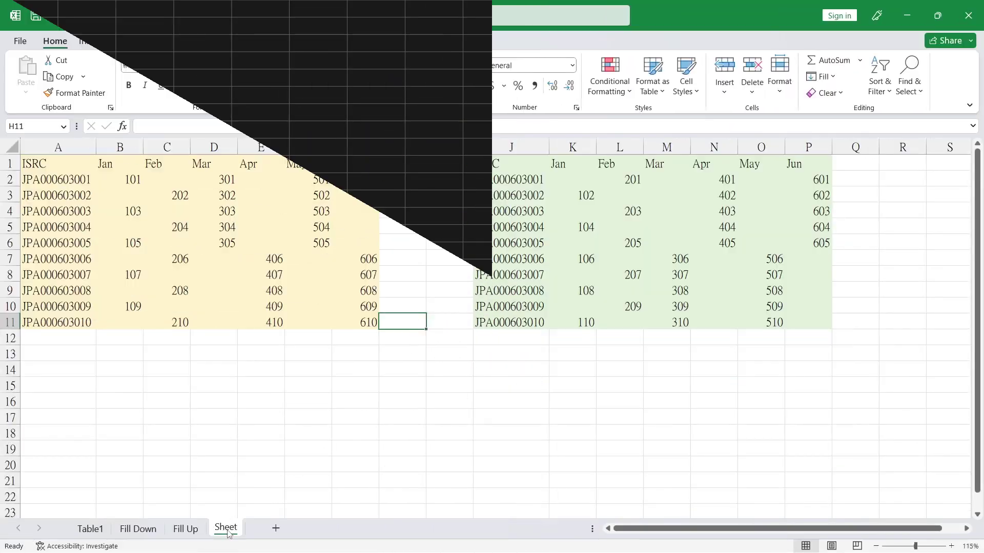
- Inspect the blank cells B3 and K4 in both month grids, then select K2:P11
left_click(405, 366)
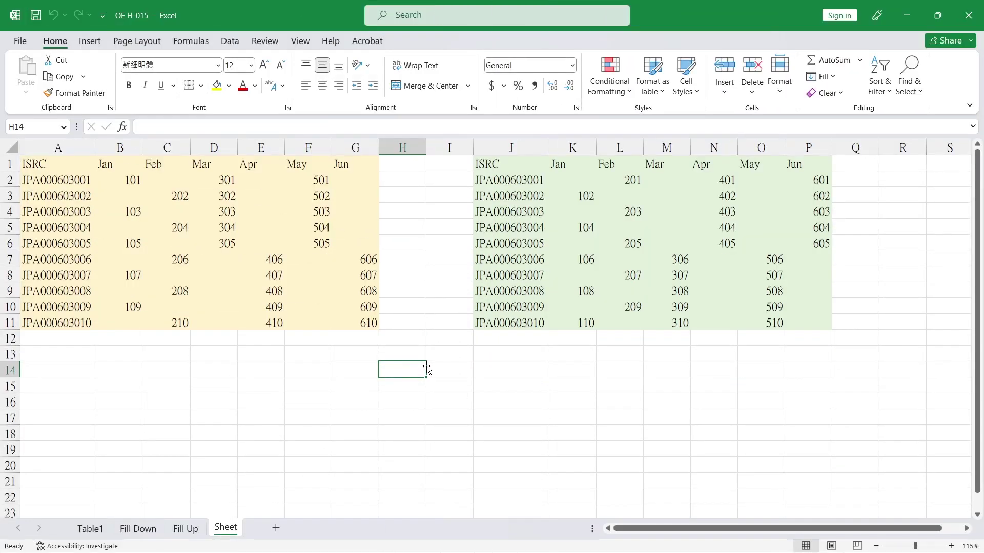
left_click(128, 193)
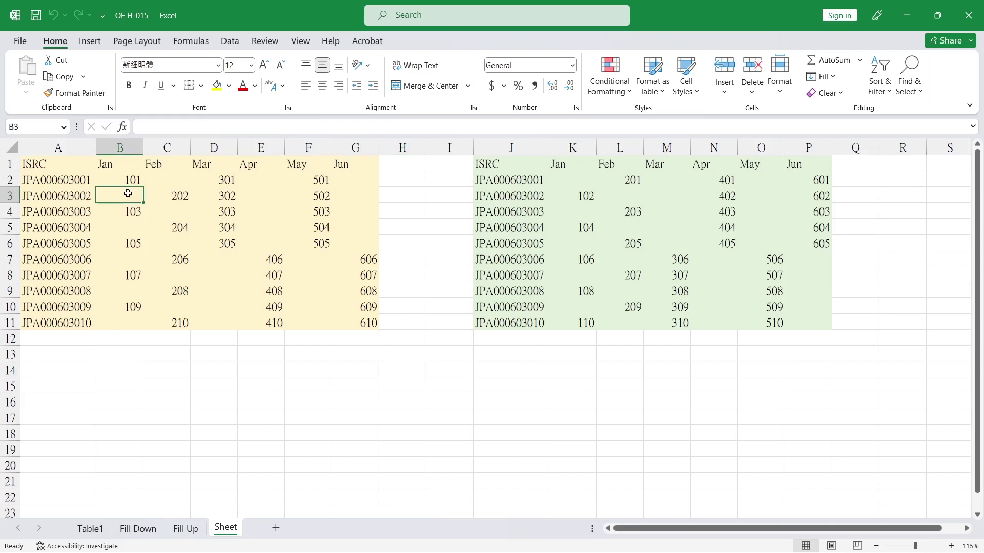
left_click(590, 194)
left_click(134, 213)
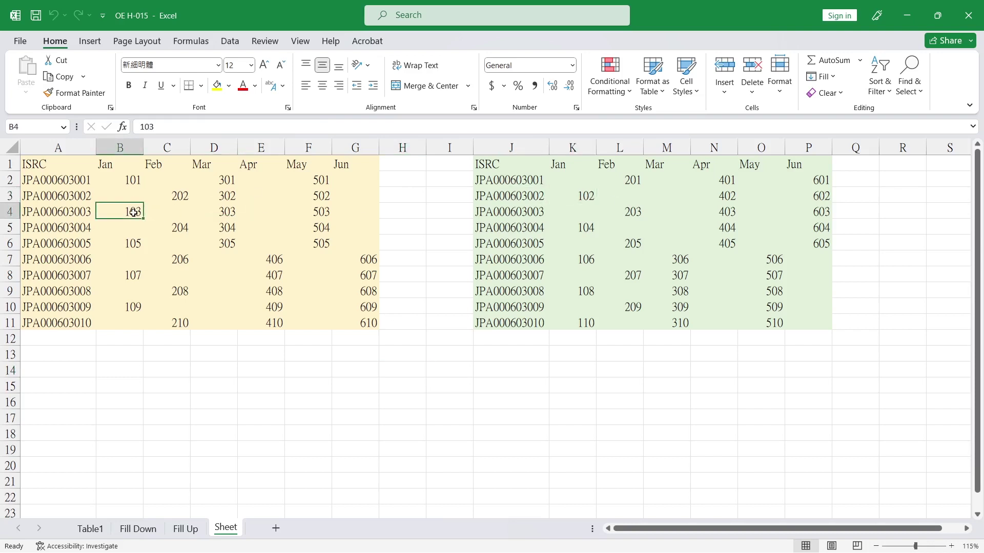
left_click(590, 210)
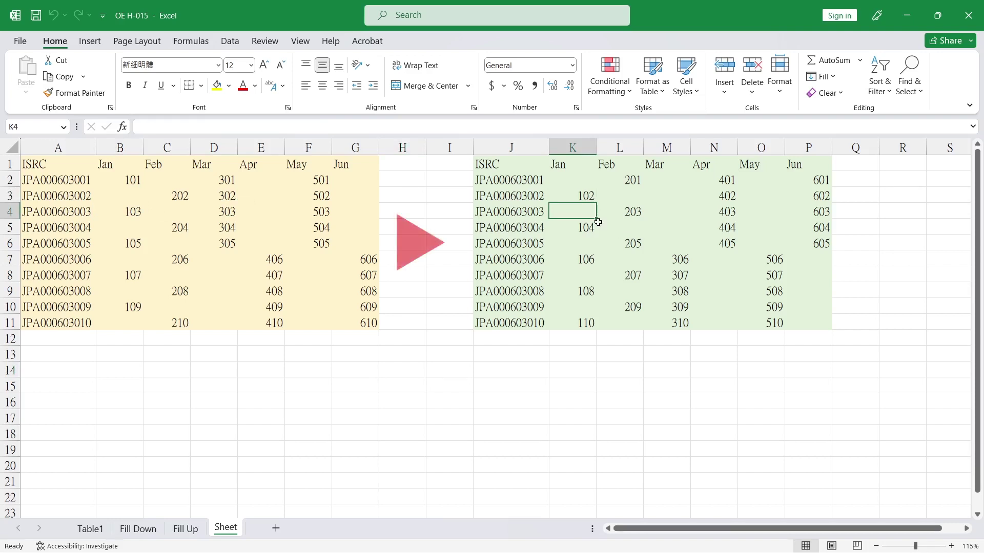
left_click_drag(567, 179, 820, 329)
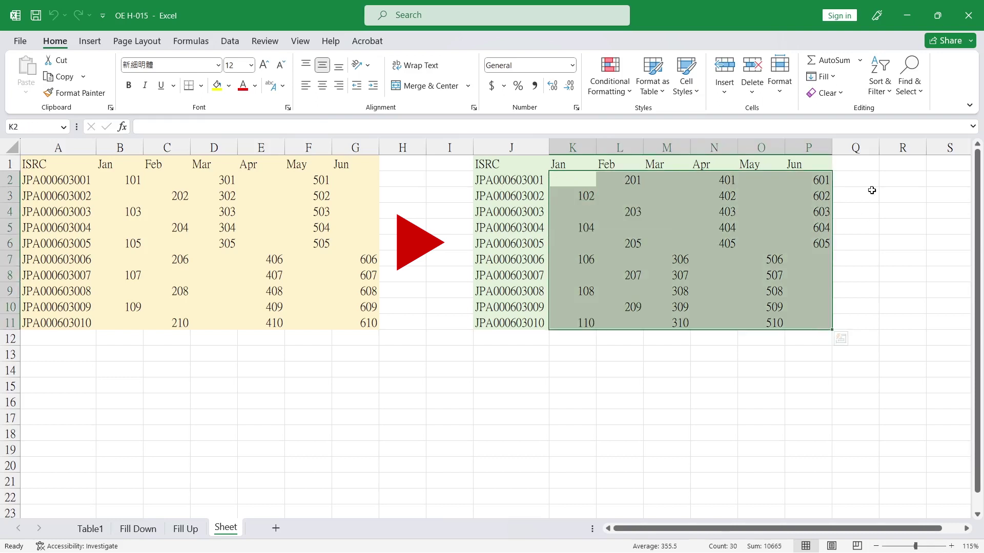
- Select only the blank cells within K2:P11 using Go To Special > Blanks
left_click(916, 95)
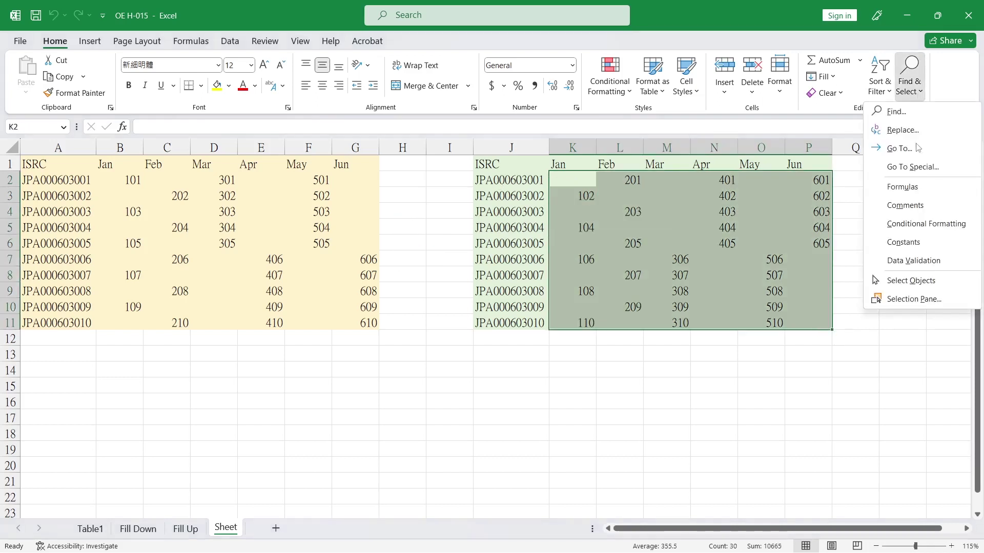
left_click(927, 167)
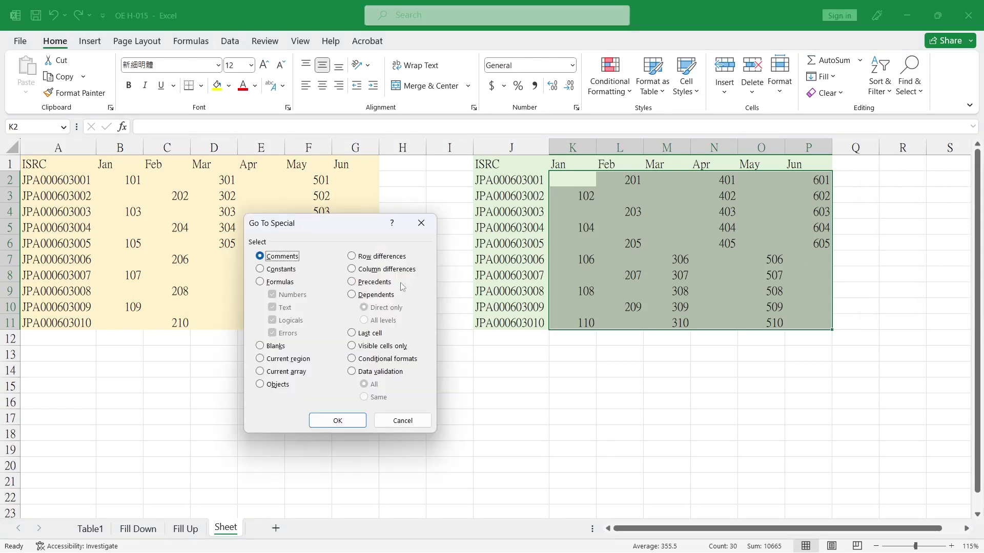
left_click(276, 346)
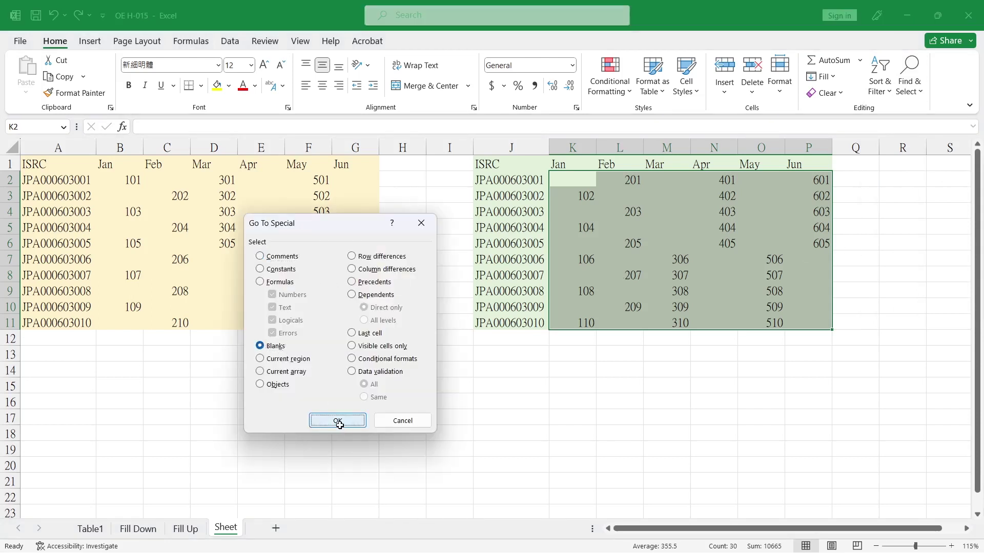
left_click(337, 420)
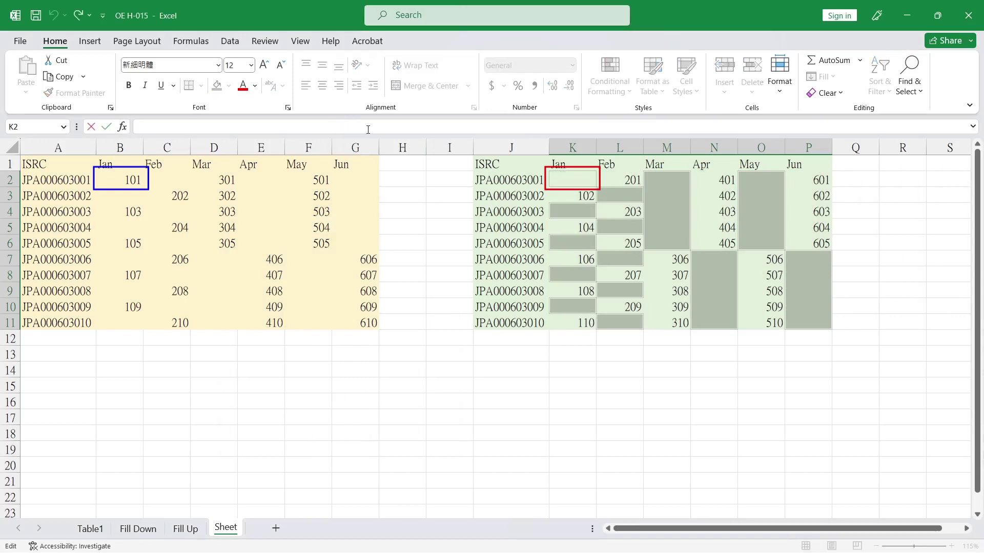
type("=")
left_click(119, 190)
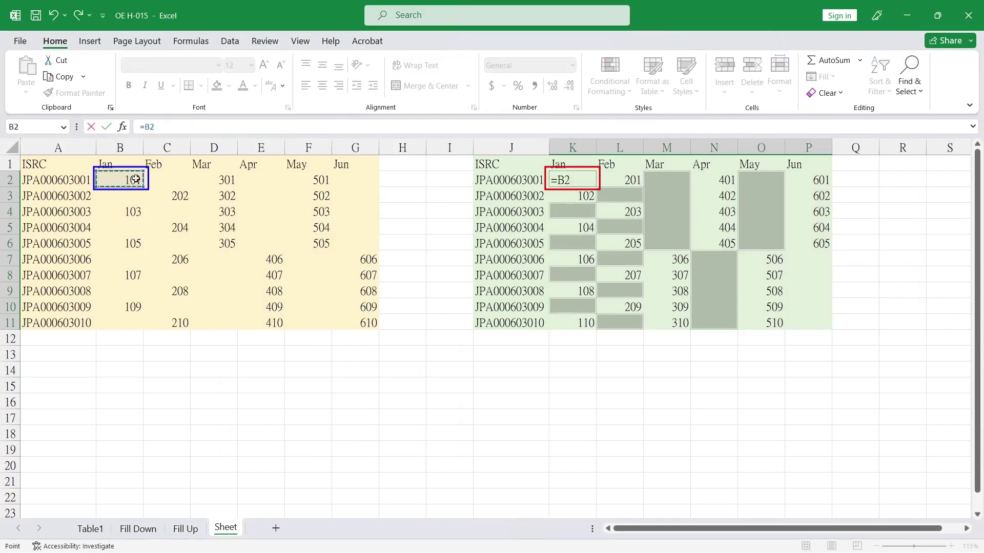
key("ctrl+Return")
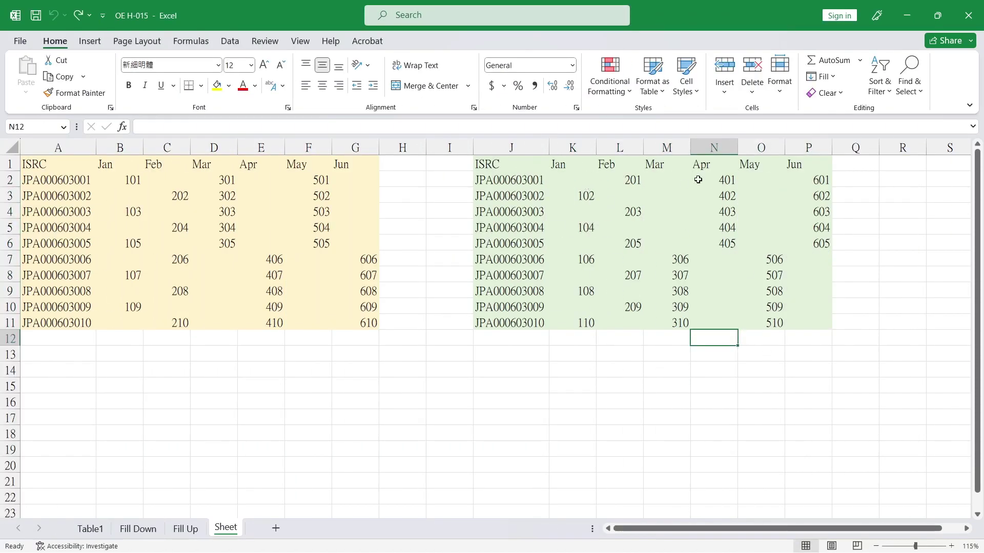
left_click_drag(716, 181, 811, 321)
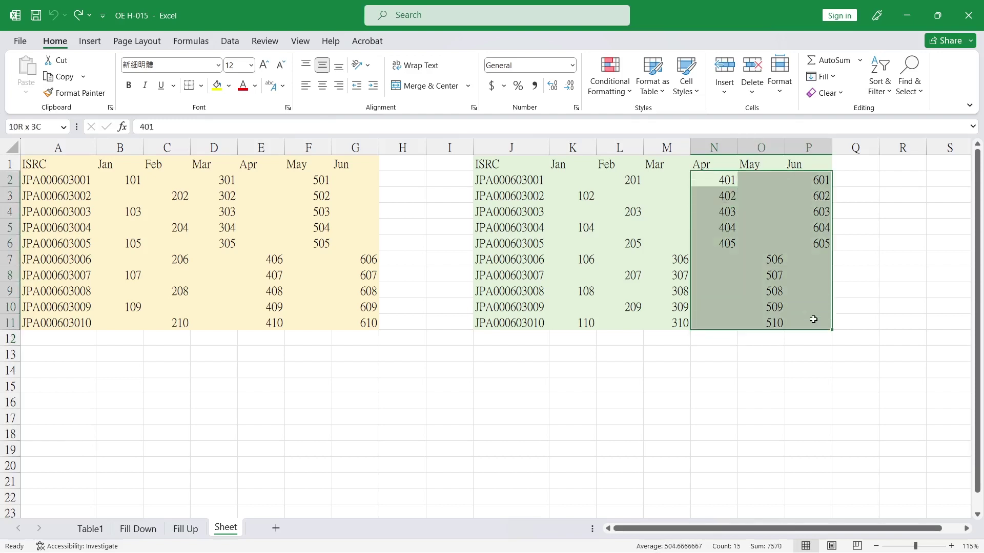
- Add K2:M11 to the selection and reselect the green grid's blanks with Go To Special
left_click_drag(573, 185, 660, 316)
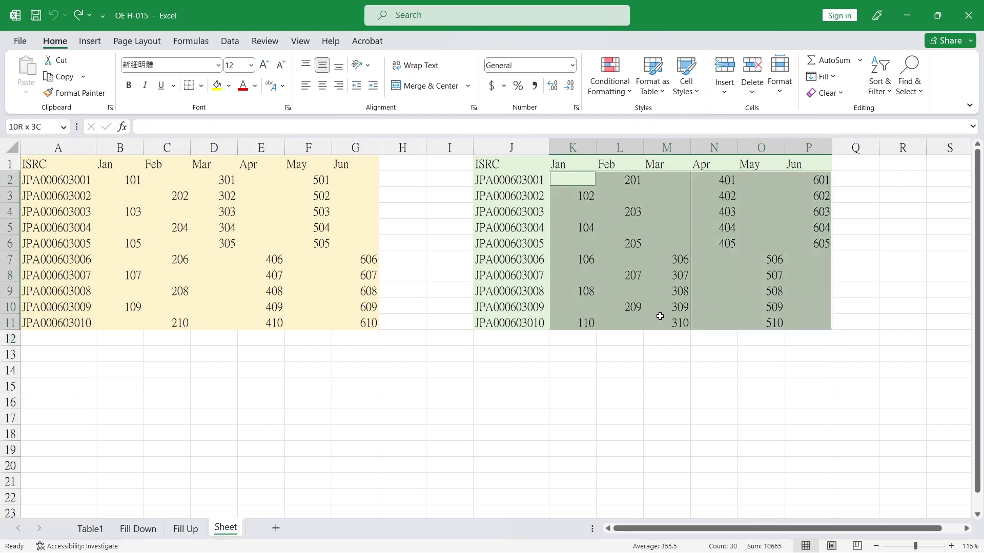
left_click(909, 74)
left_click(897, 168)
left_click(260, 346)
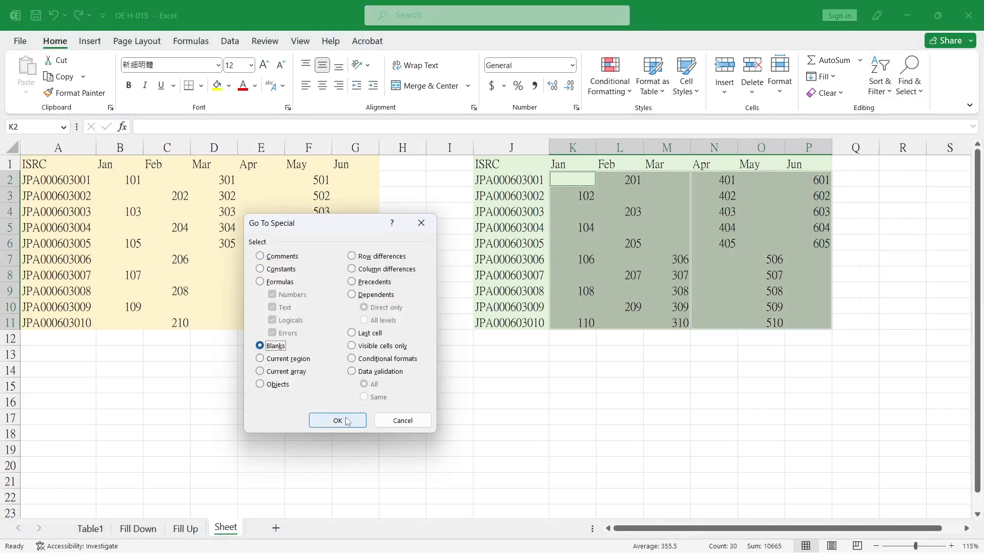
left_click(336, 419)
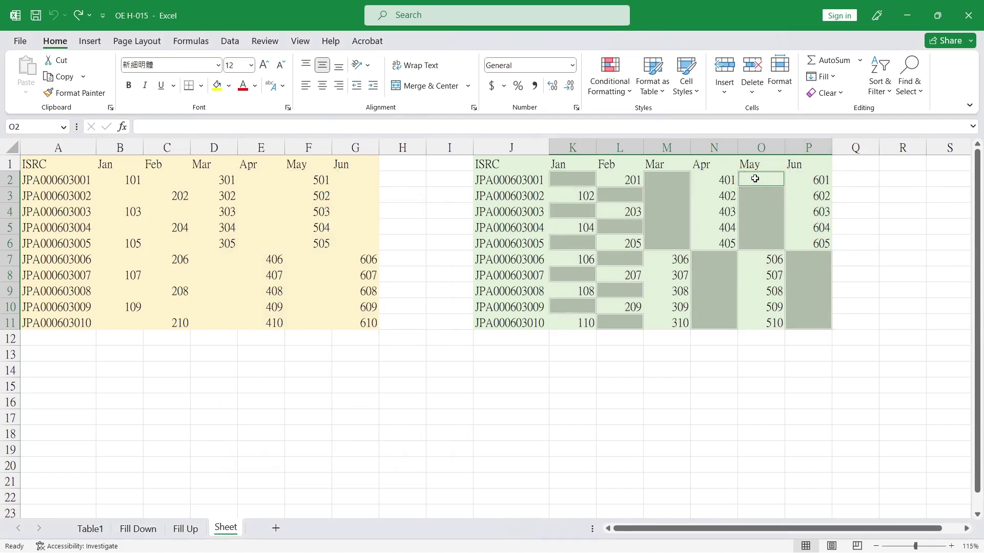
left_click(628, 126)
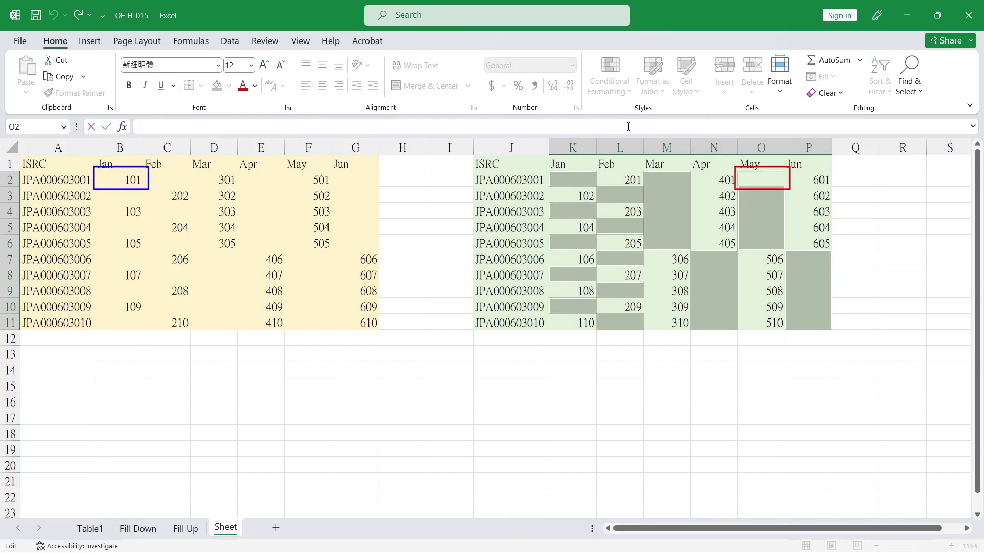
- Fill every selected blank with =B2 using Ctrl+Enter, then review O10 and N2:P11
type("=")
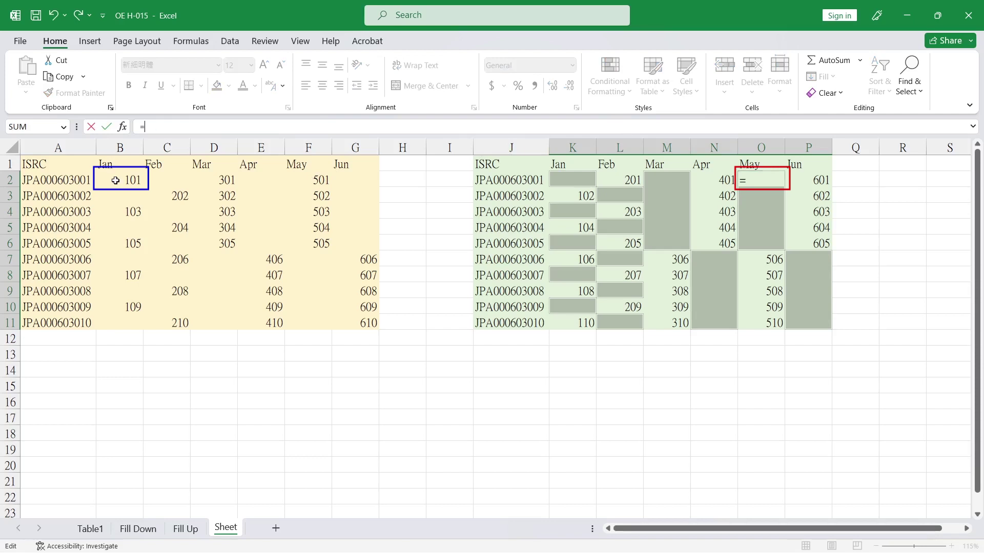
left_click(115, 181)
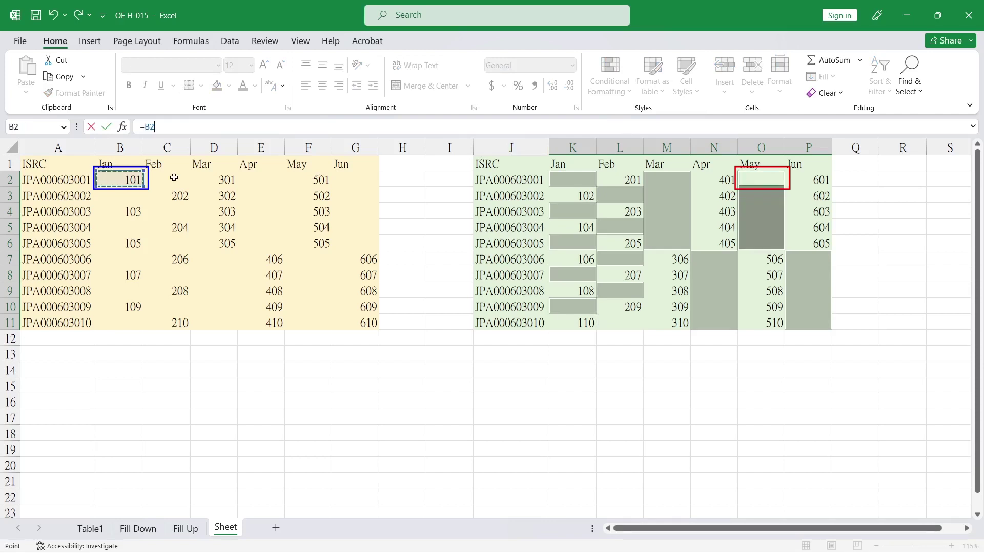
key("ctrl+Return")
left_click(761, 310)
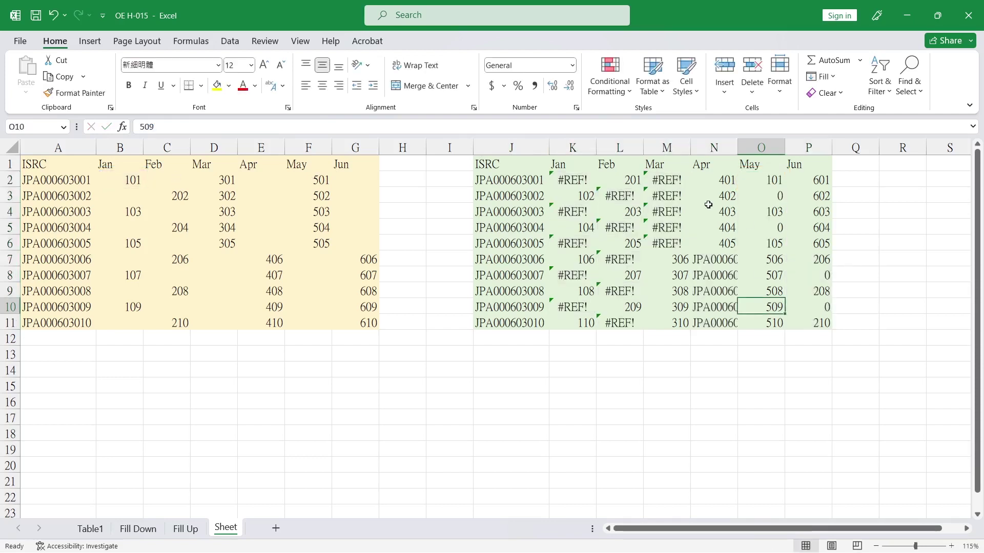
left_click_drag(717, 180, 801, 322)
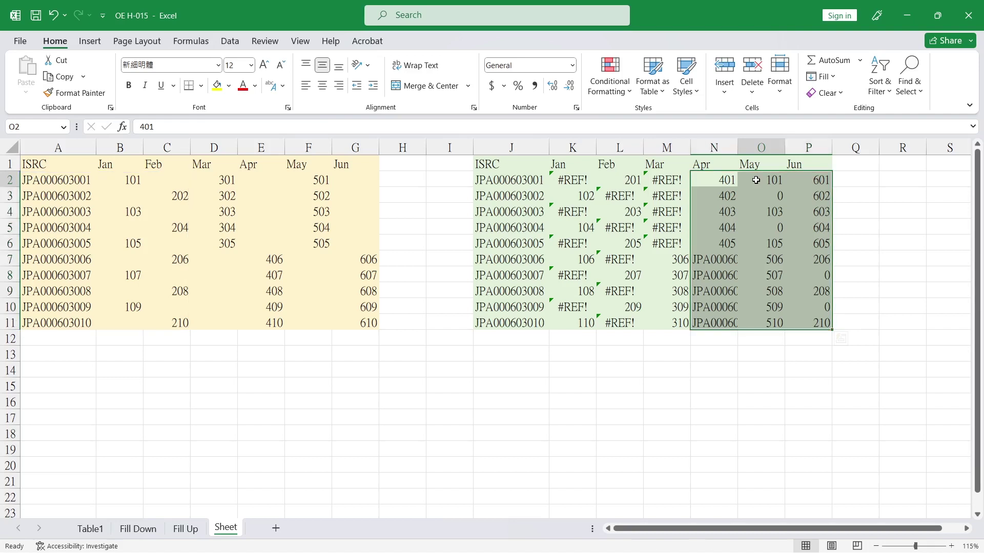
- Undo the #REF! fill, retry with =F2, undo again, and make K2 the active blank
left_click(756, 179)
key("Left")
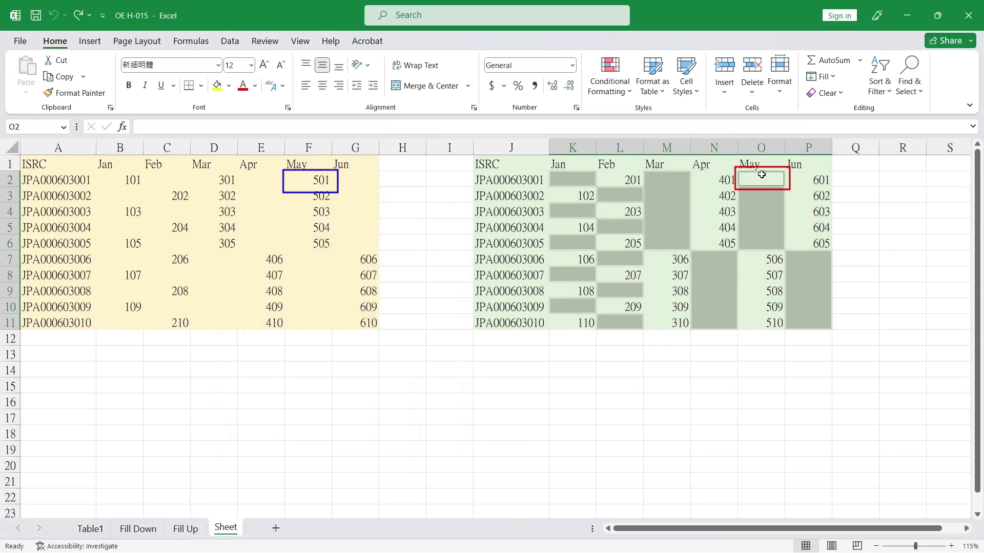
type("=")
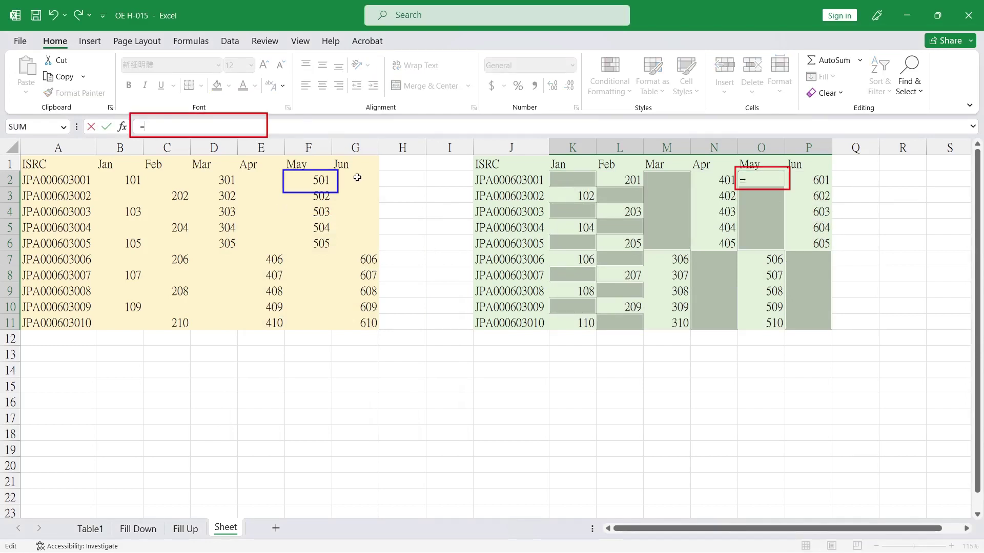
left_click(321, 180)
key("ctrl+Return")
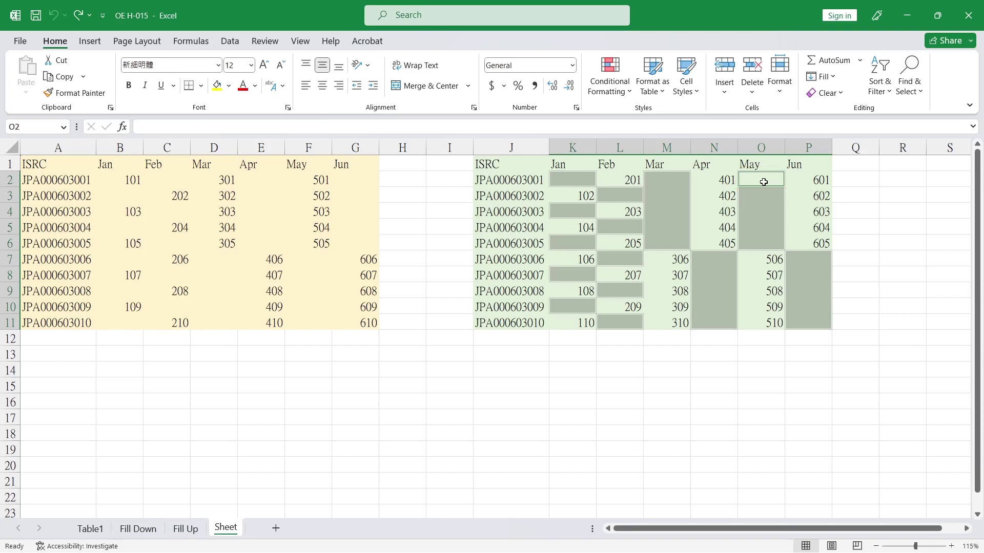
key("ctrl+backslash")
left_click(577, 177)
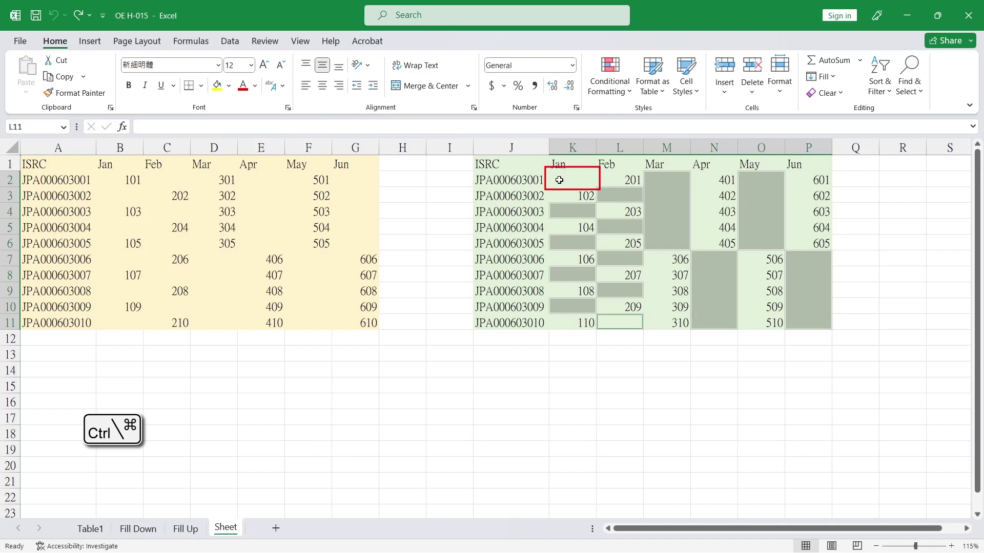
- Fill all green-grid blanks from K2 with relative =B2 formulas, completing Jan–Jun values 101–610
left_click(559, 180, "ctrl")
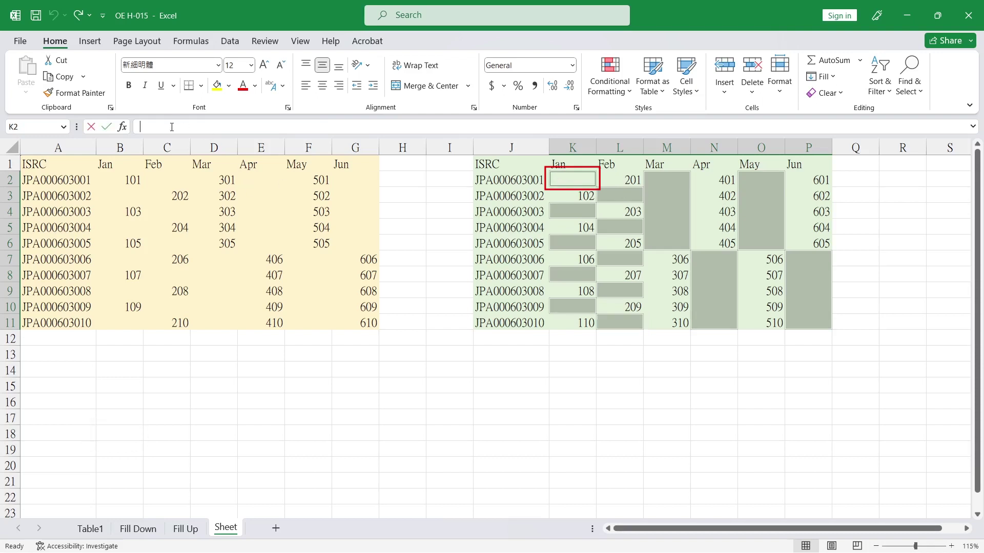
type("=")
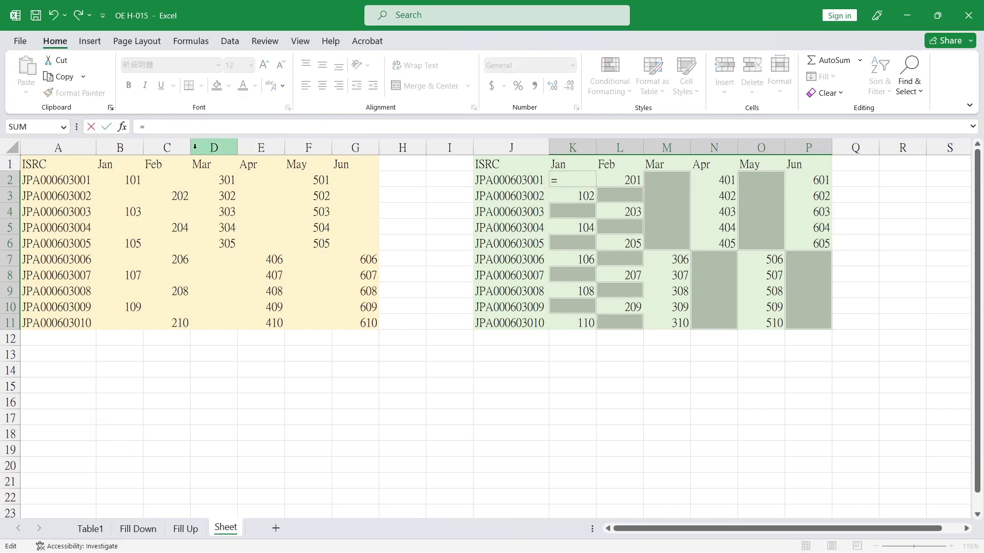
left_click(118, 181)
key("ctrl+Return")
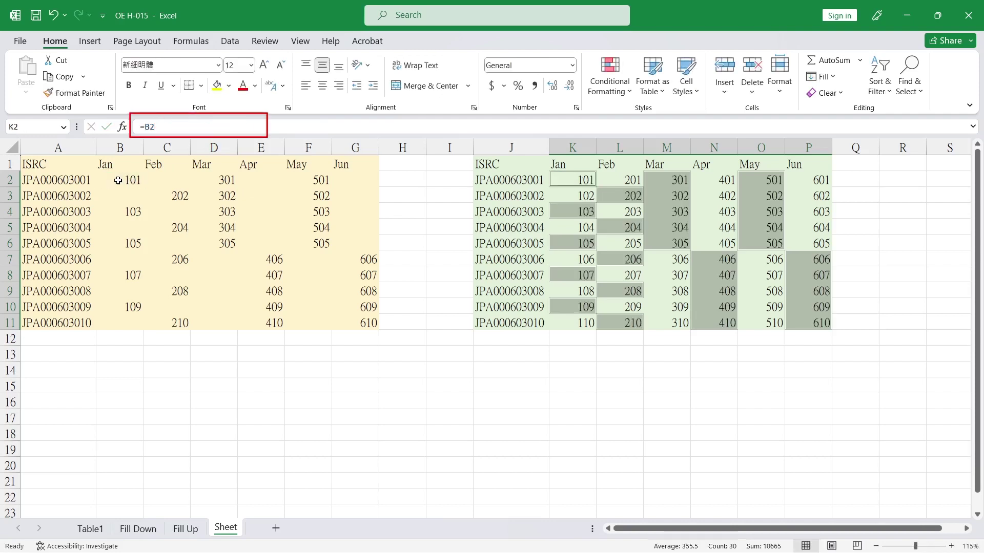
left_click(529, 326)
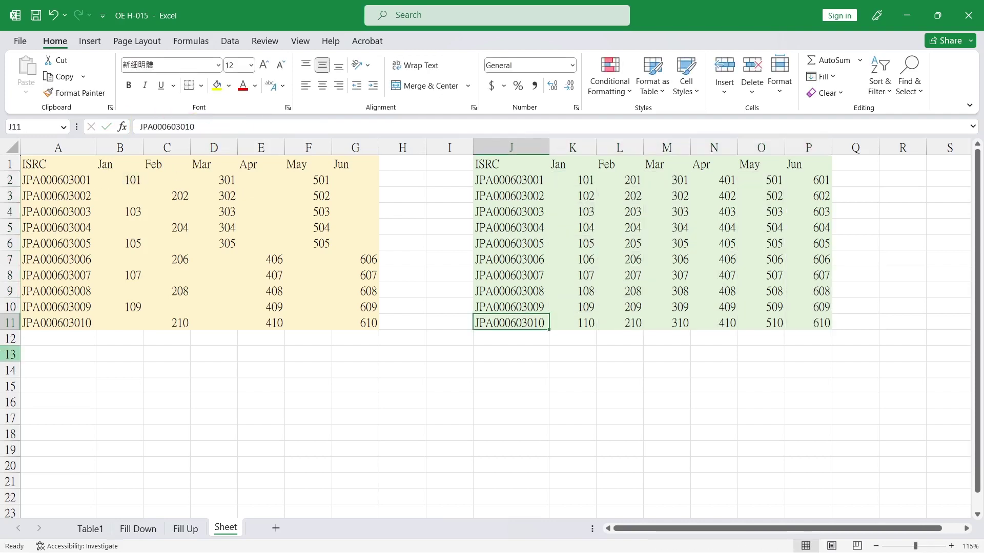
left_click_drag(115, 180, 361, 322)
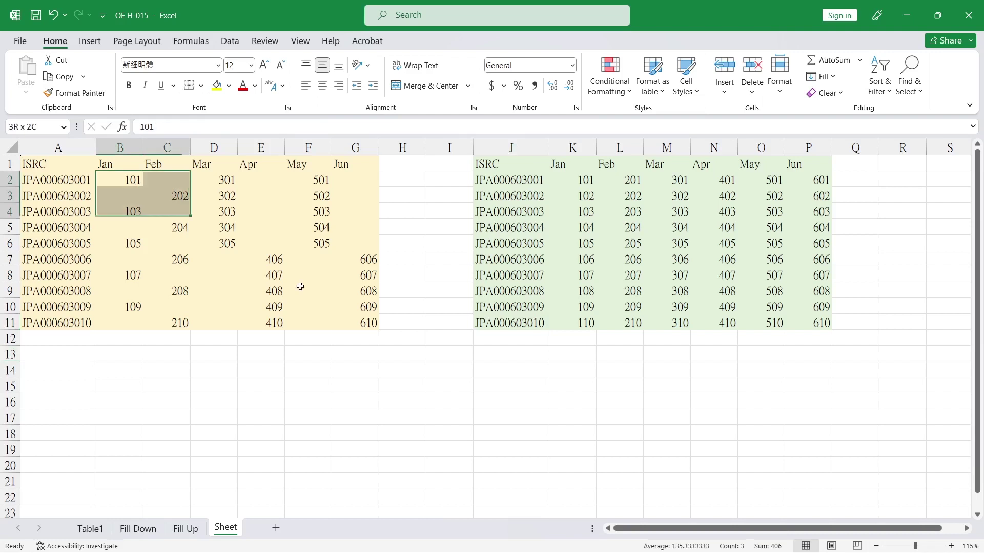
- Select only the blank cells of the yellow grid B2:G11 using Go To Special Blanks
left_click(909, 75)
left_click(916, 164)
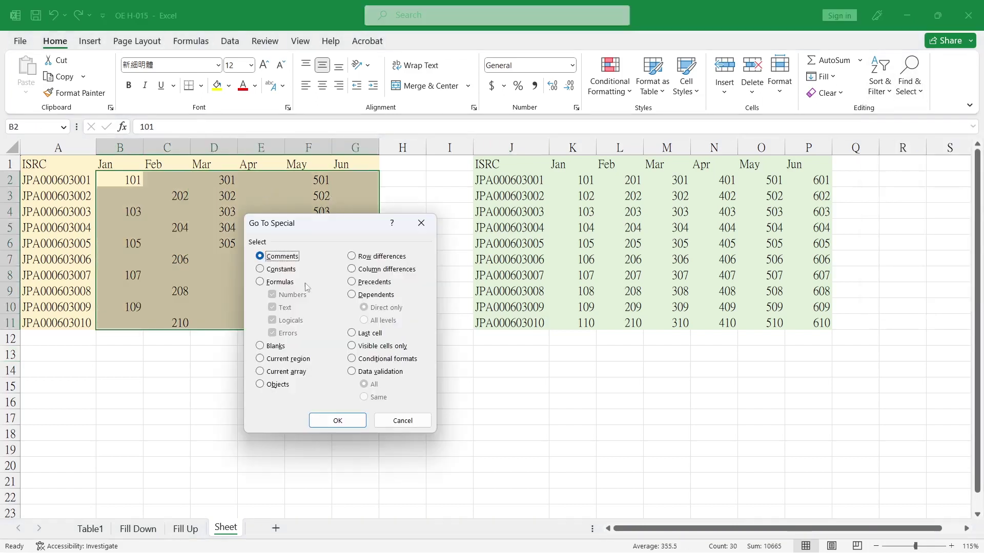
left_click(275, 346)
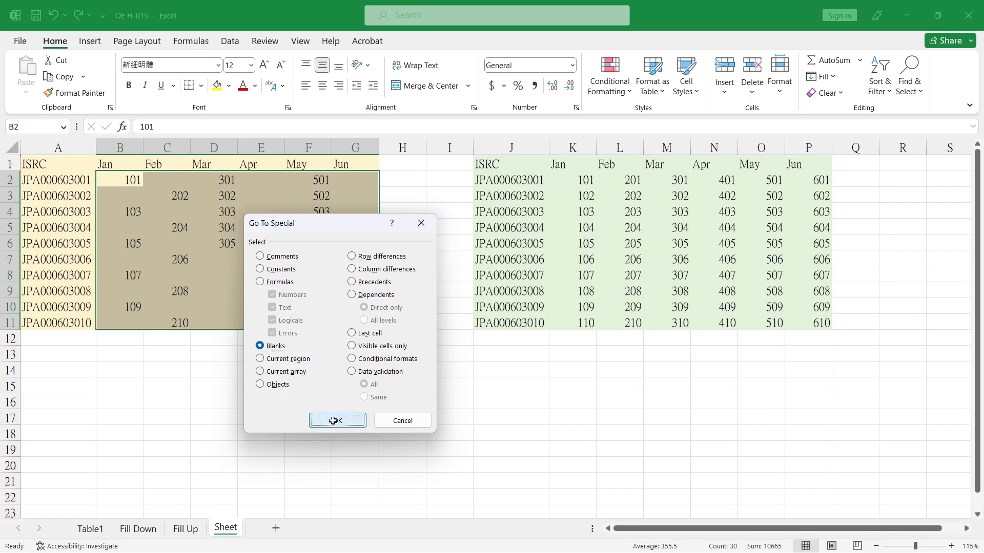
left_click(334, 421)
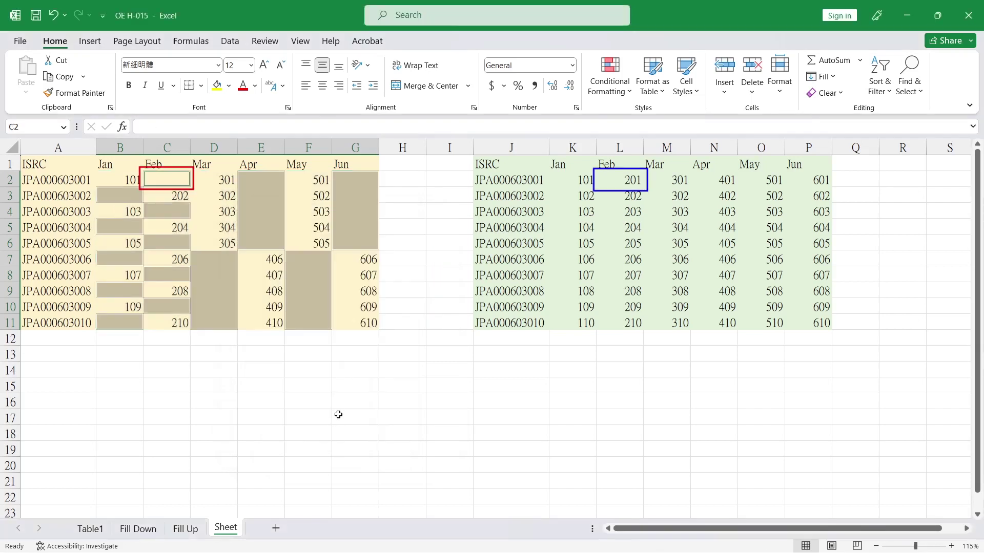
- Fill all selected blanks at once with formulas pointing to the green grid, starting with =L2 in C2
left_click(386, 125)
type("=")
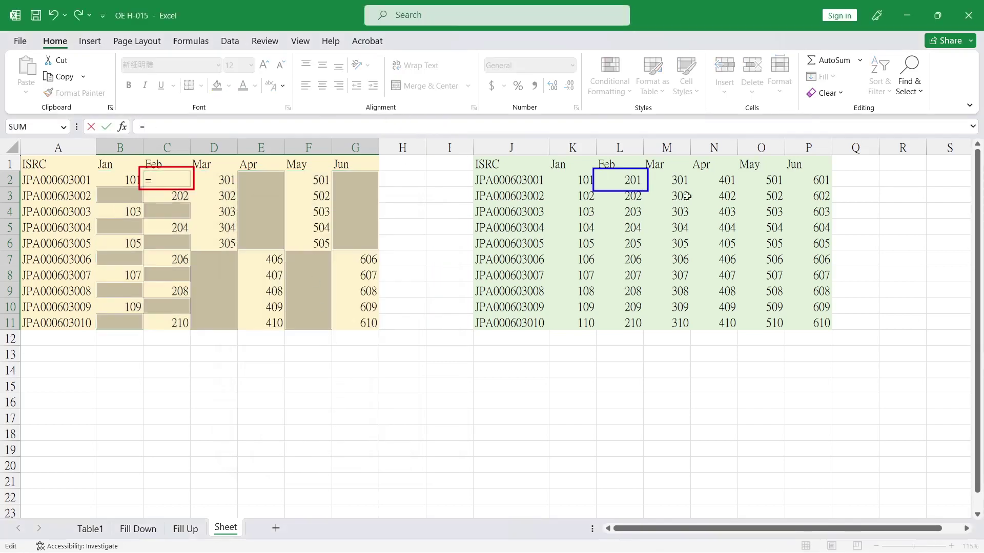
left_click(634, 180)
key("ctrl+Return")
left_click(481, 363)
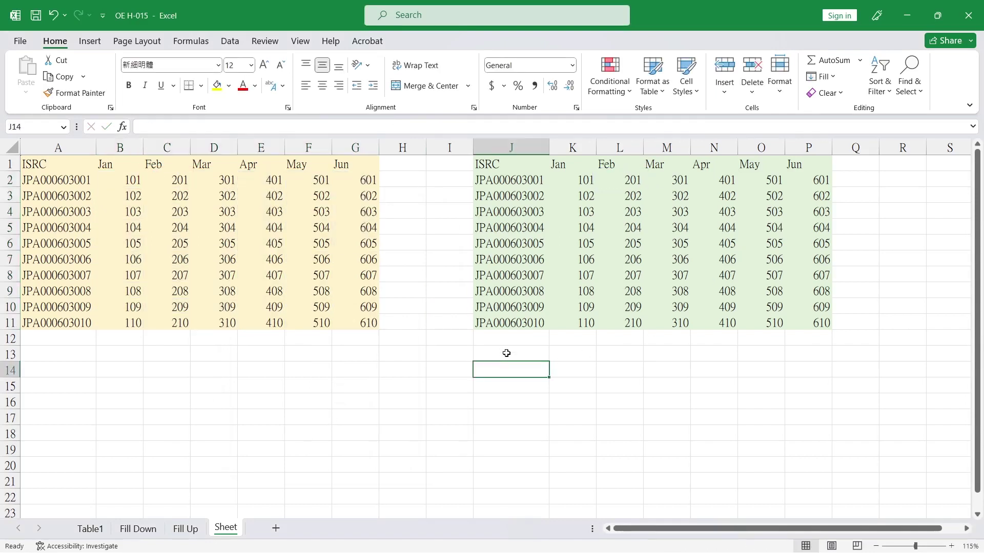
left_click(485, 352)
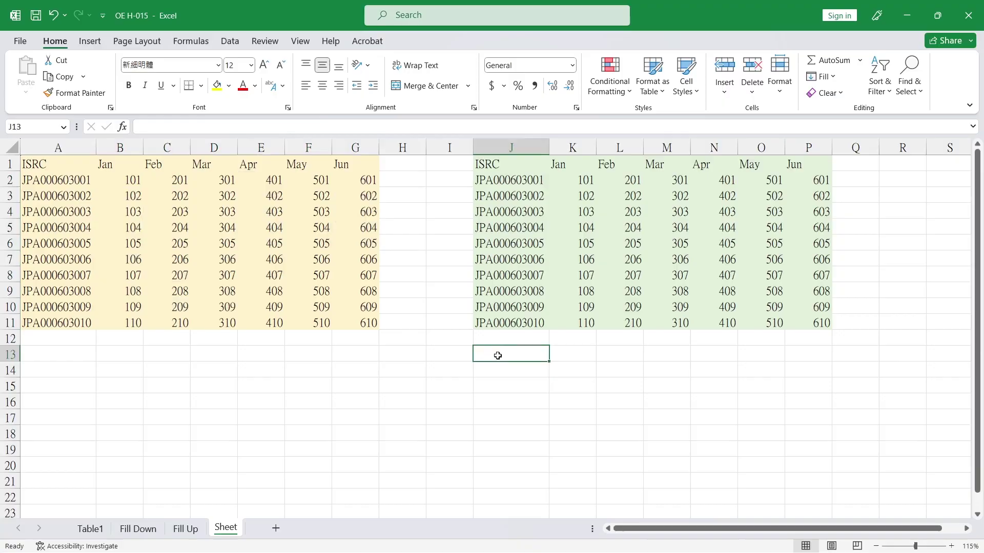